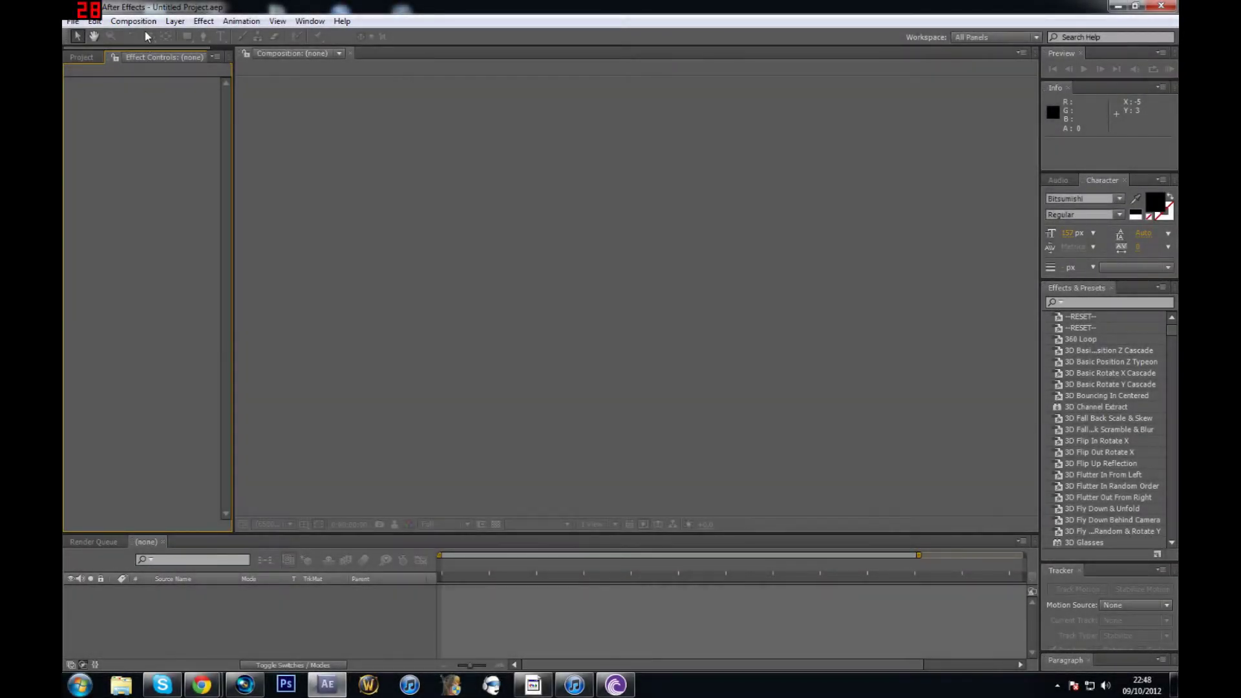
Create Comp 1, a 1950×1080, 25 fps, 10-second composition with a black background
{"action": "left_click", "coordinate": [144, 23]}
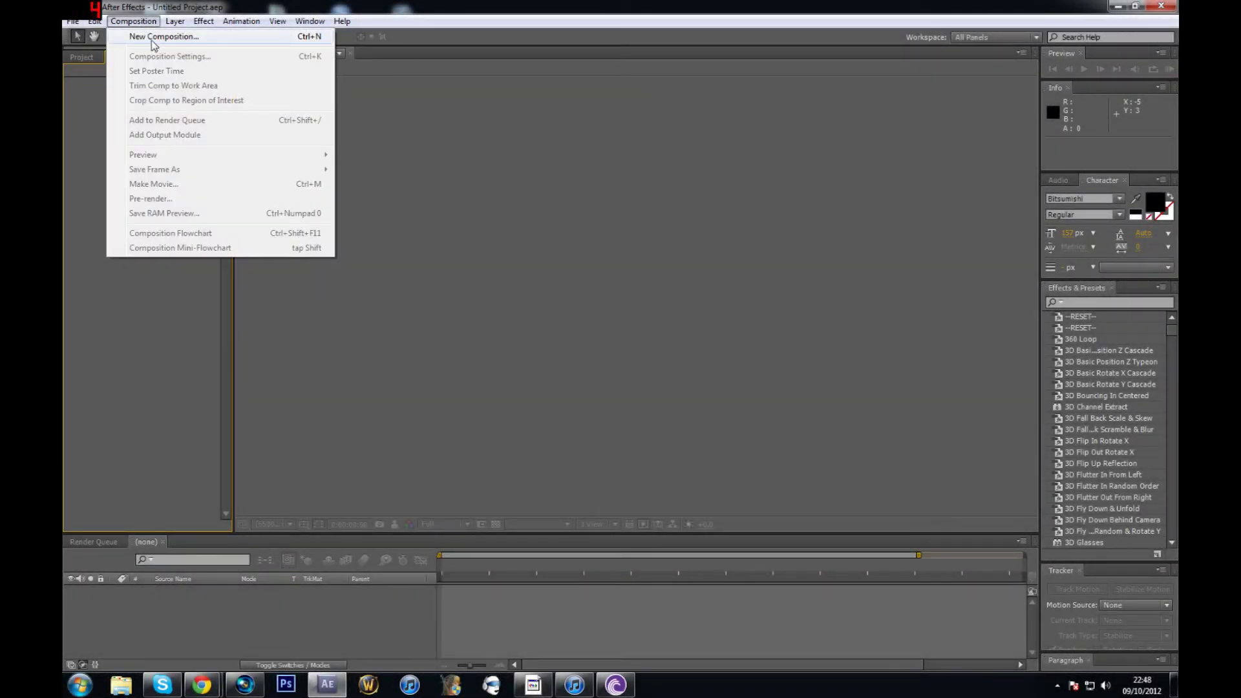
{"action": "left_click", "coordinate": [155, 37]}
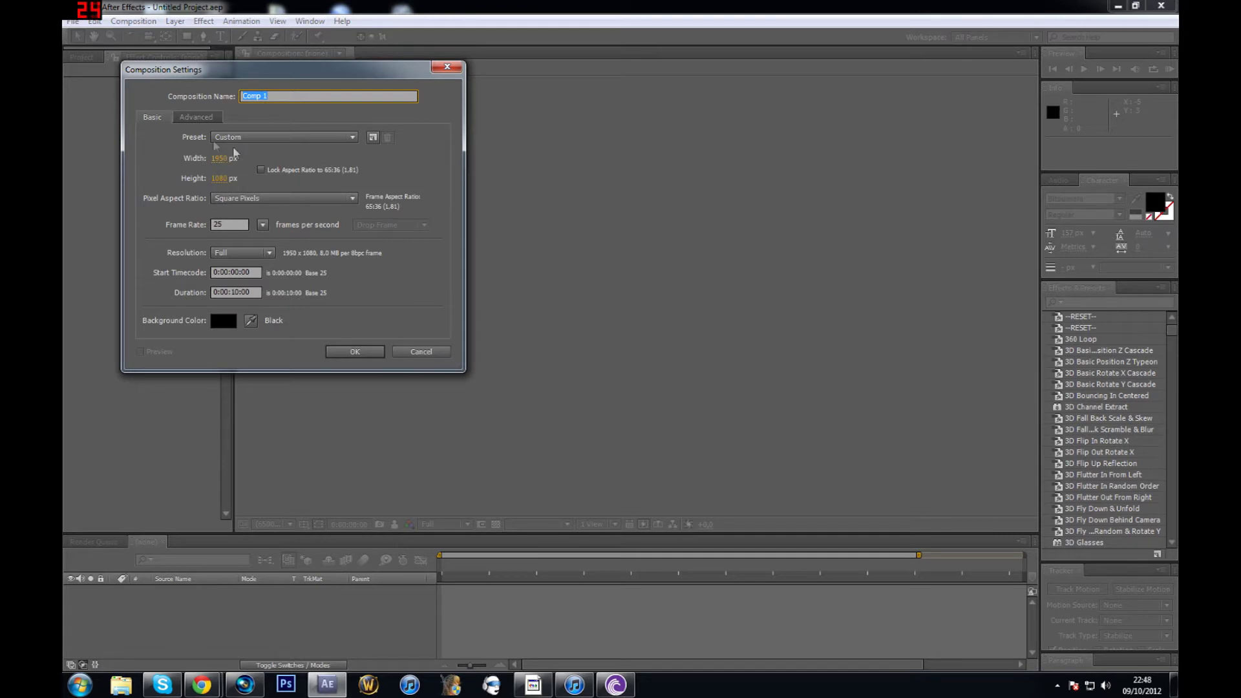
{"action": "left_click_drag", "start_coordinate": [223, 158], "coordinate": [189, 169]}
{"action": "left_click", "coordinate": [355, 351]}
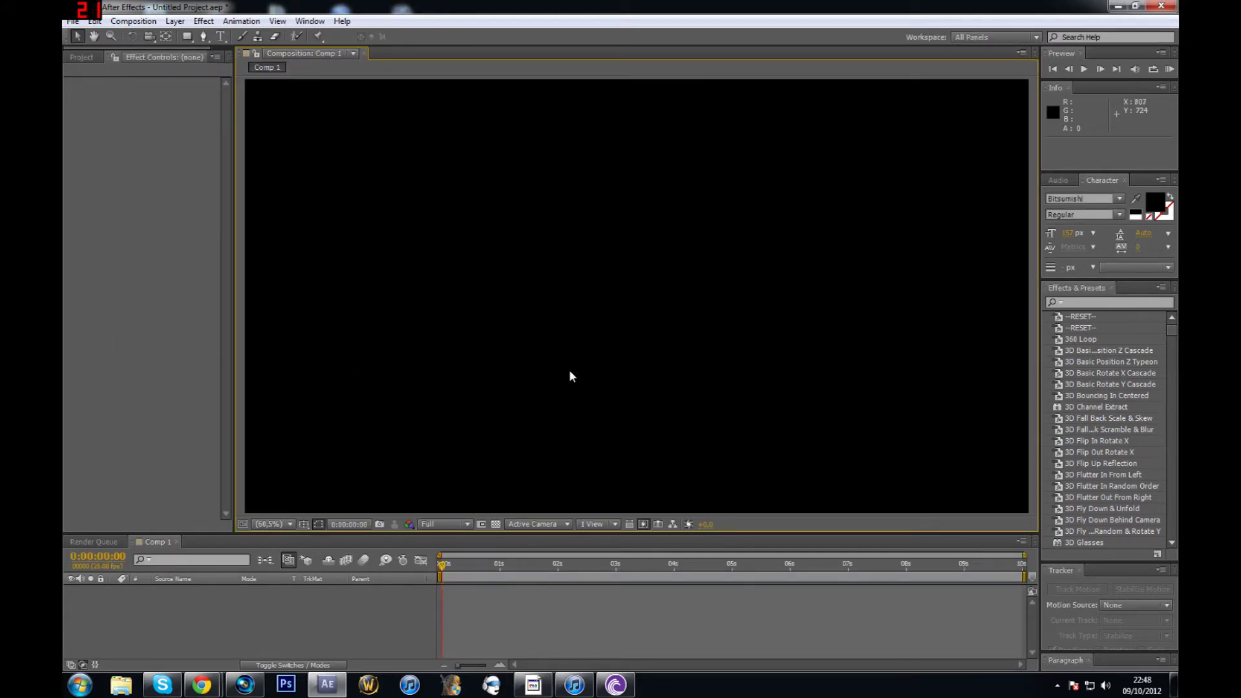
{"action": "scroll", "coordinate": [720, 349], "scroll_direction": "down", "scroll_amount": 3}
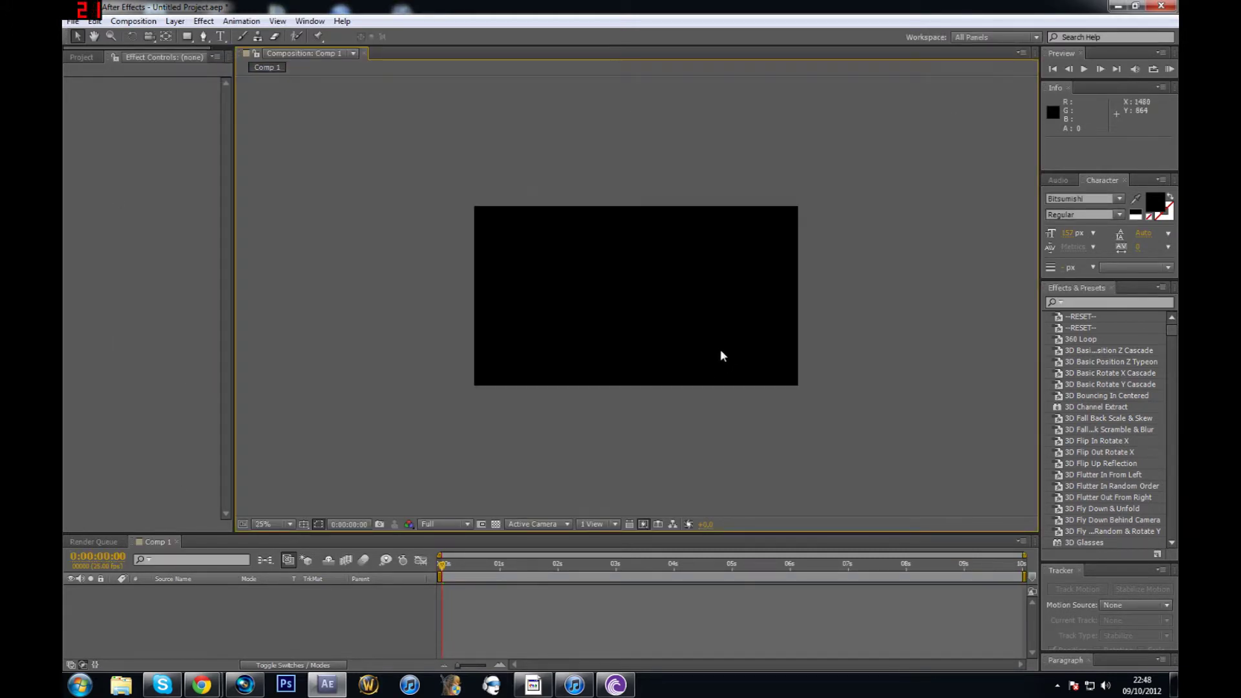
{"action": "scroll", "coordinate": [716, 351], "scroll_direction": "up", "scroll_amount": 2}
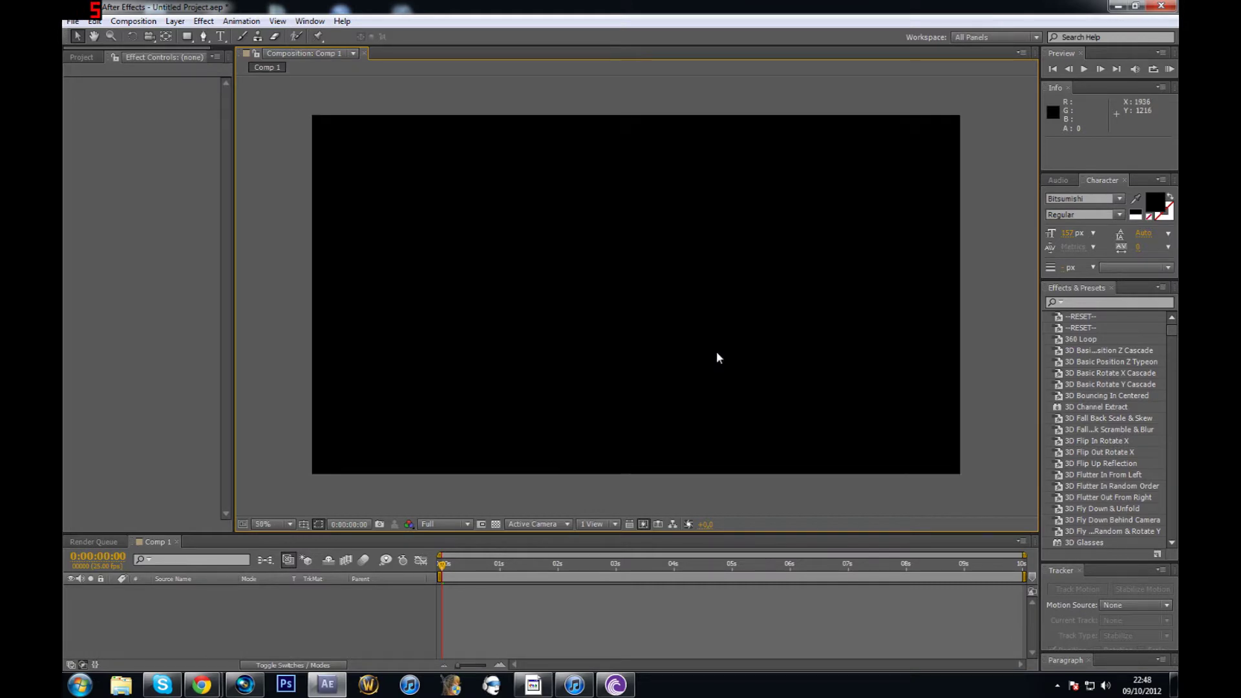
{"action": "left_click", "coordinate": [275, 525]}
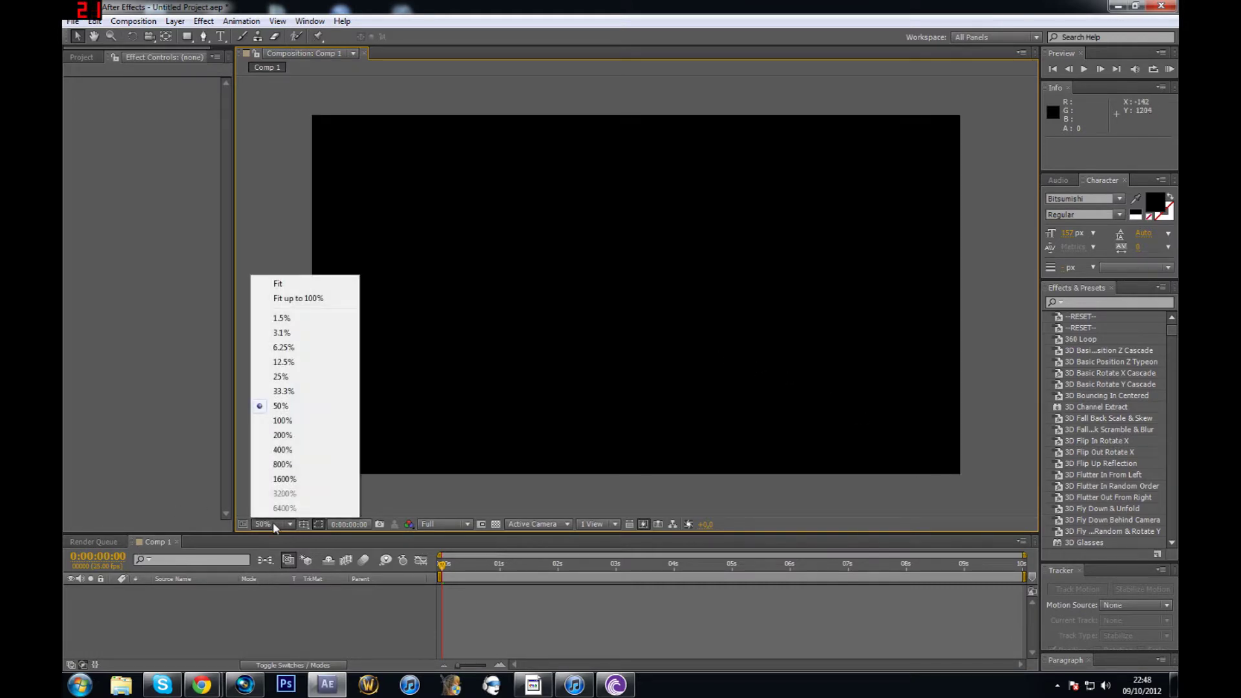
{"action": "left_click", "coordinate": [280, 285]}
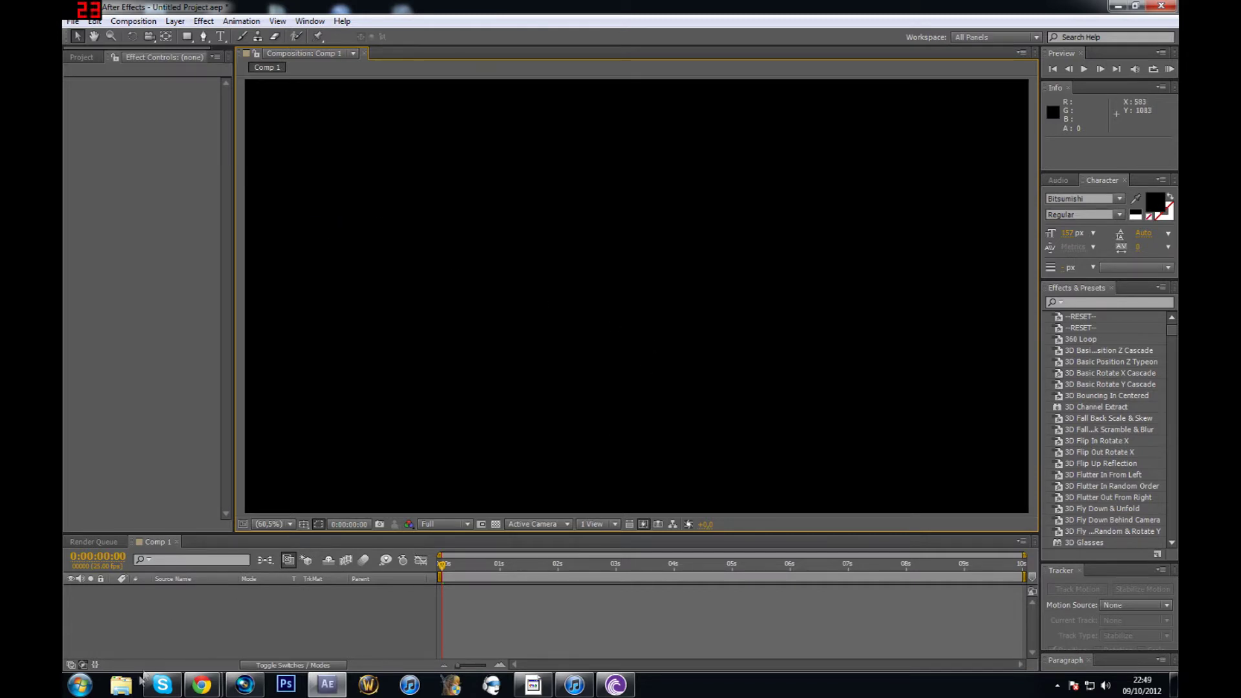
Import WowModelViewer32 …09-53-15-23.avi from C:\Fraps\Movies into the Project panel
{"action": "left_click", "coordinate": [119, 689]}
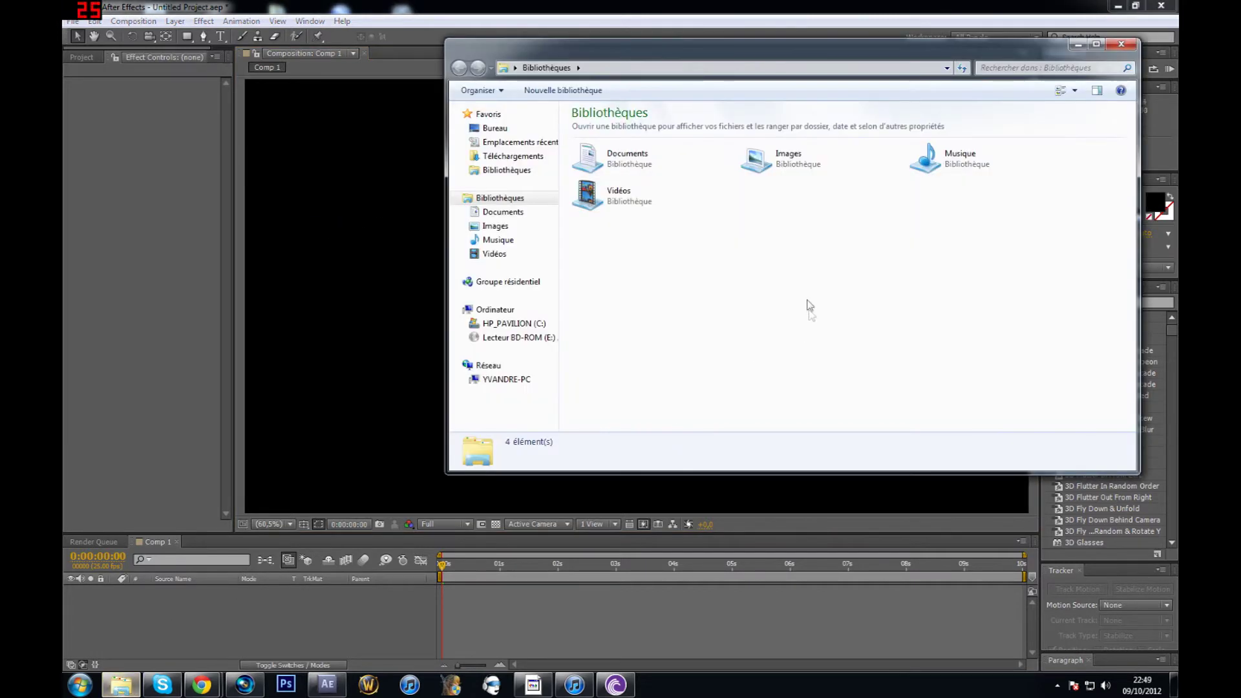
{"action": "left_click", "coordinate": [513, 325]}
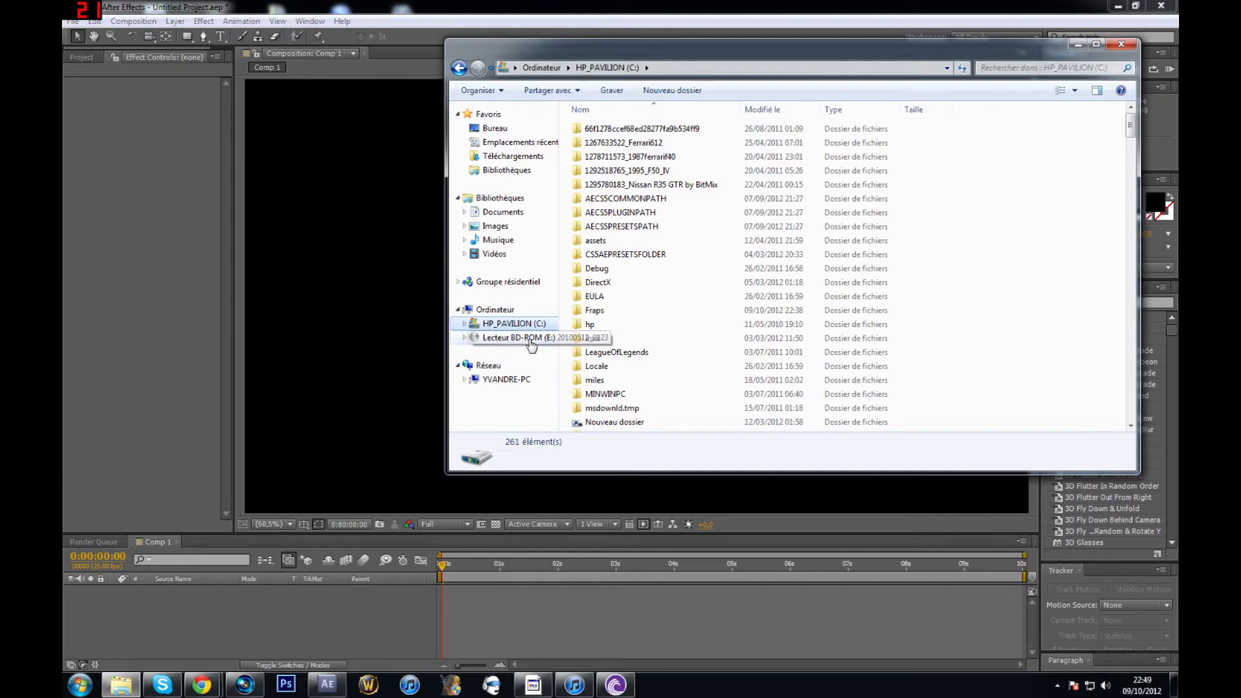
{"action": "double_click", "coordinate": [630, 313]}
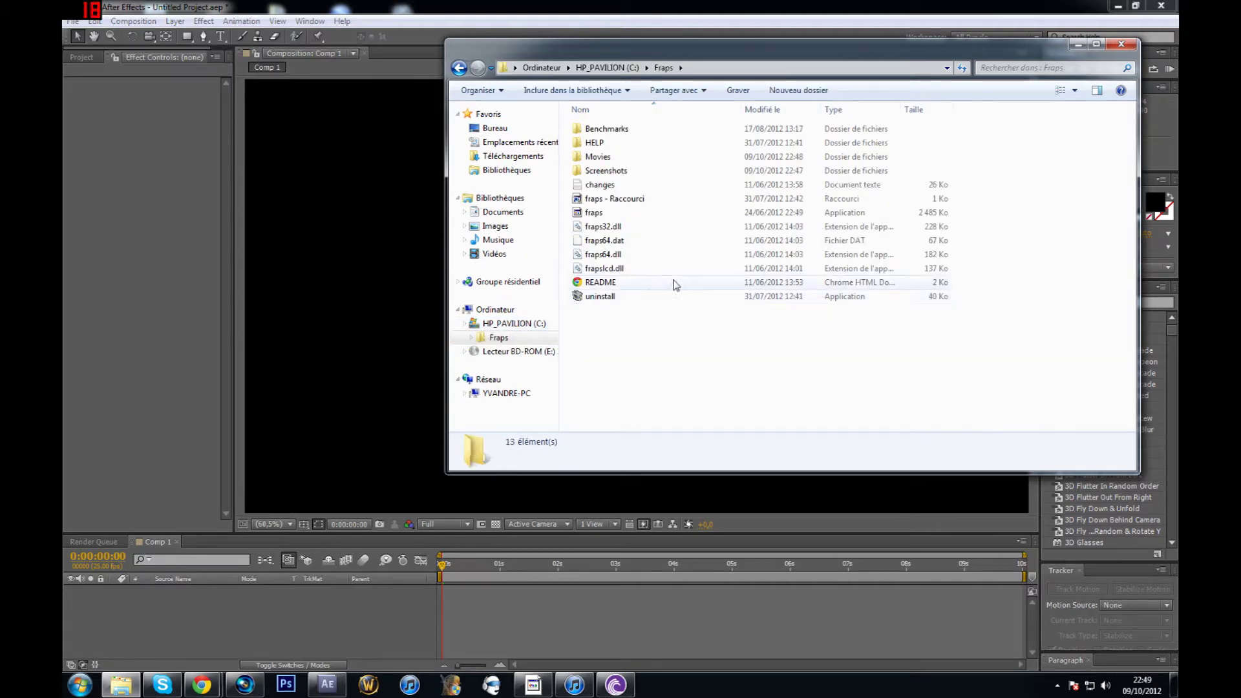
{"action": "double_click", "coordinate": [619, 156]}
{"action": "scroll", "coordinate": [852, 261], "scroll_direction": "down", "scroll_amount": 5}
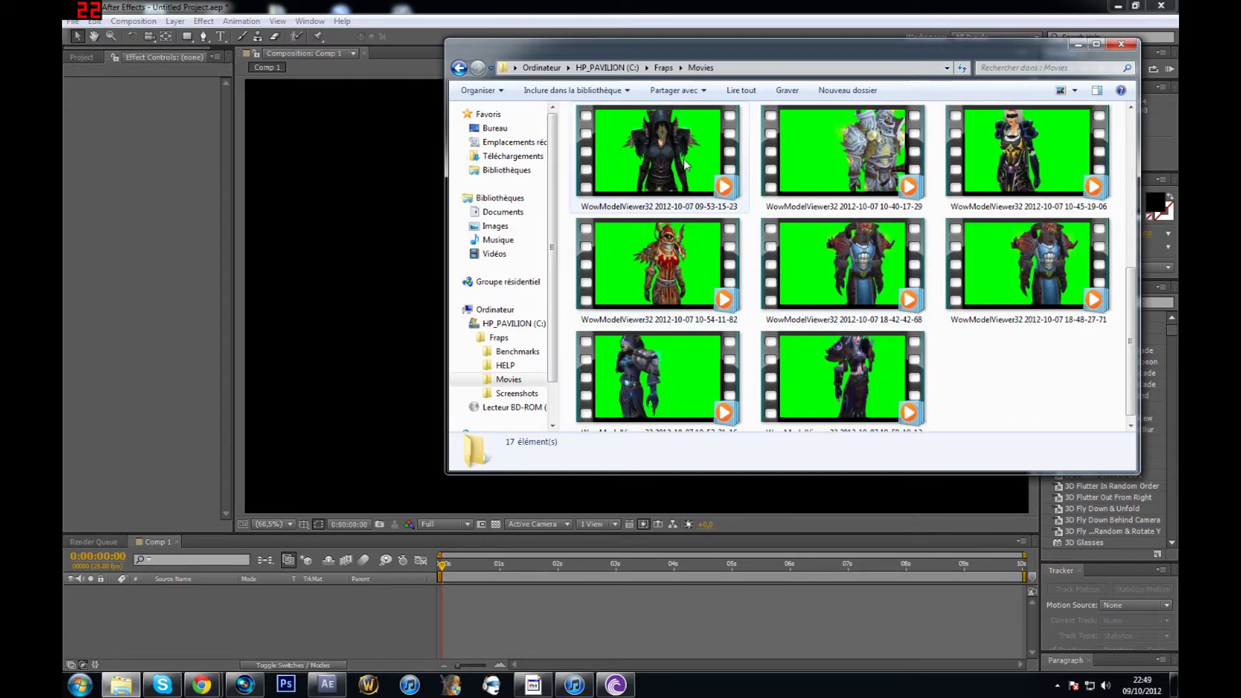
{"action": "left_click", "coordinate": [685, 165]}
{"action": "left_click_drag", "start_coordinate": [685, 165], "coordinate": [126, 249]}
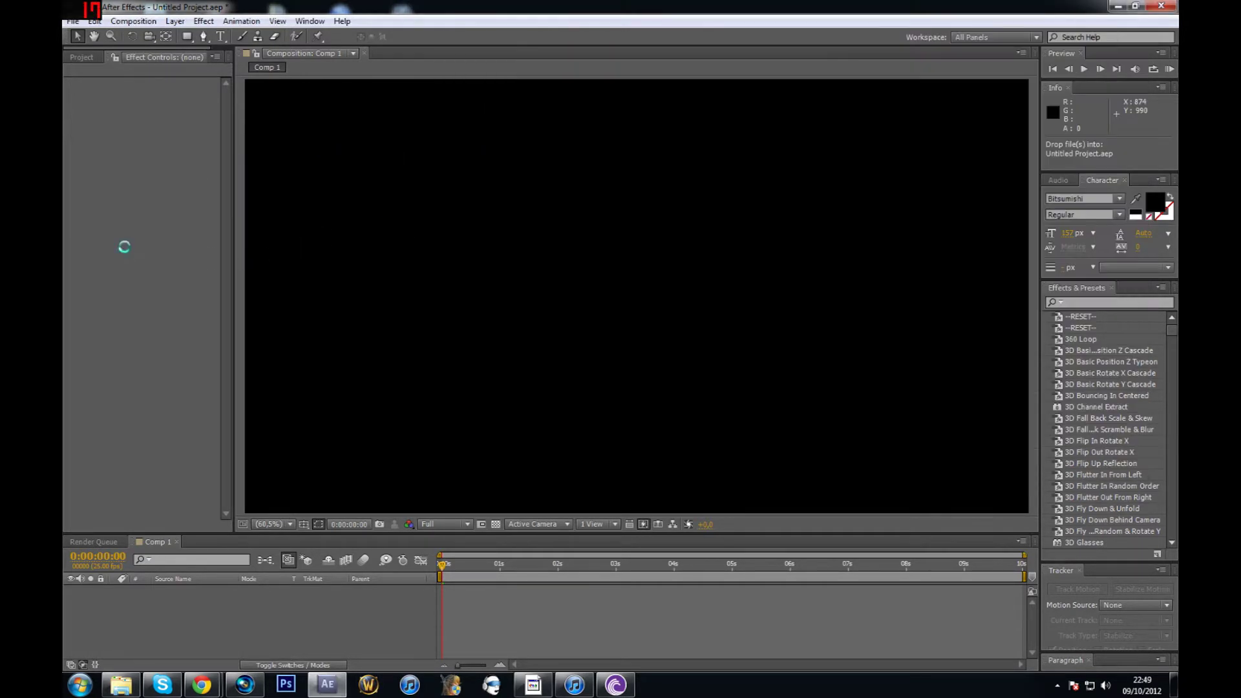
Check the clip's details in the Project panel, re-import it, and minimize Explorer
{"action": "left_click", "coordinate": [80, 53]}
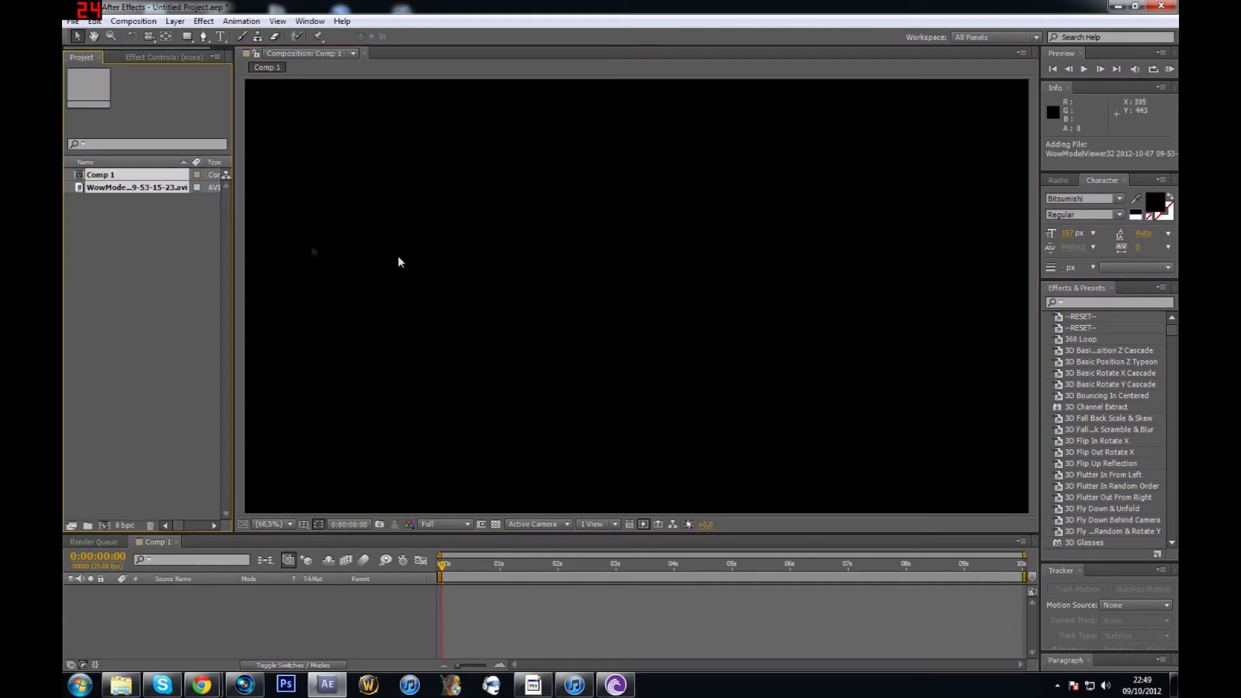
{"action": "left_click", "coordinate": [127, 189]}
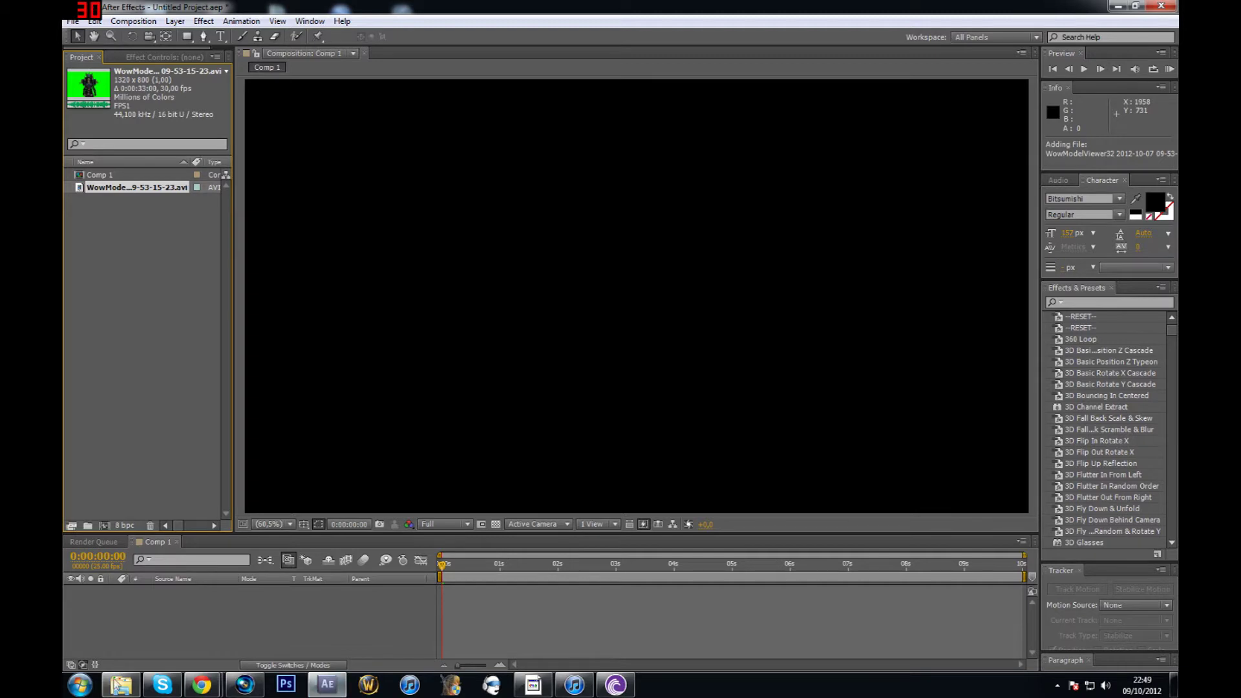
{"action": "left_click", "coordinate": [121, 685]}
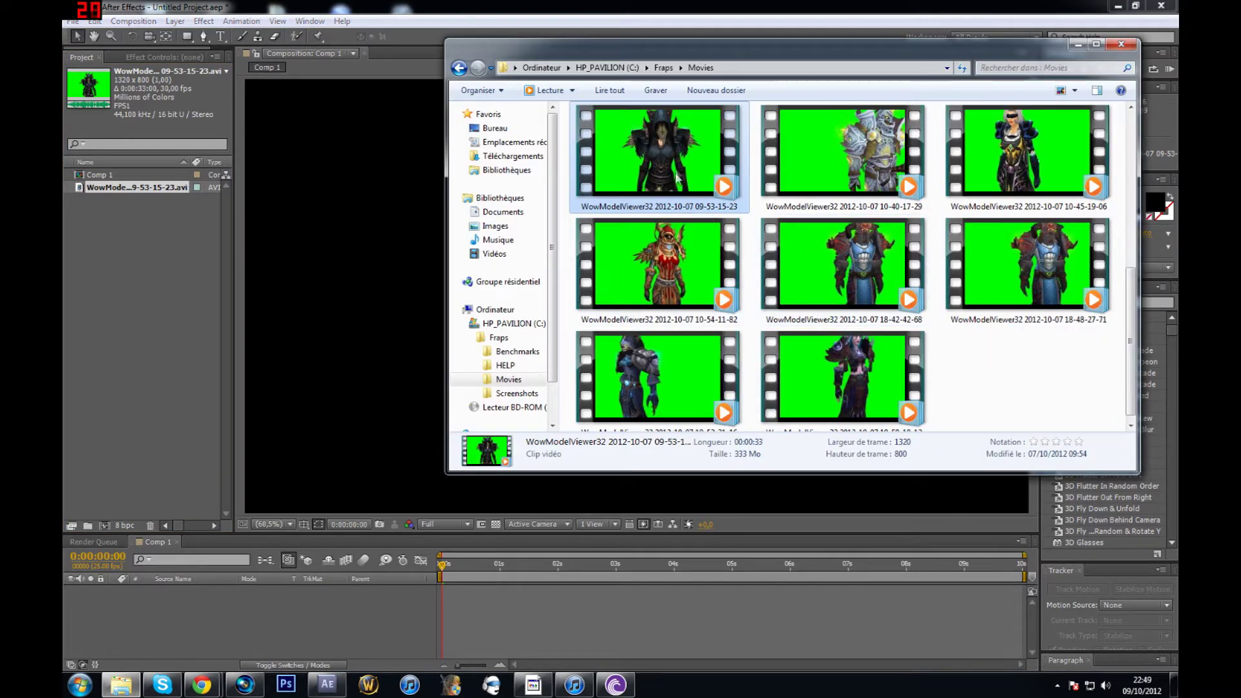
{"action": "left_click_drag", "start_coordinate": [678, 175], "coordinate": [163, 262]}
{"action": "left_click", "coordinate": [1078, 44]}
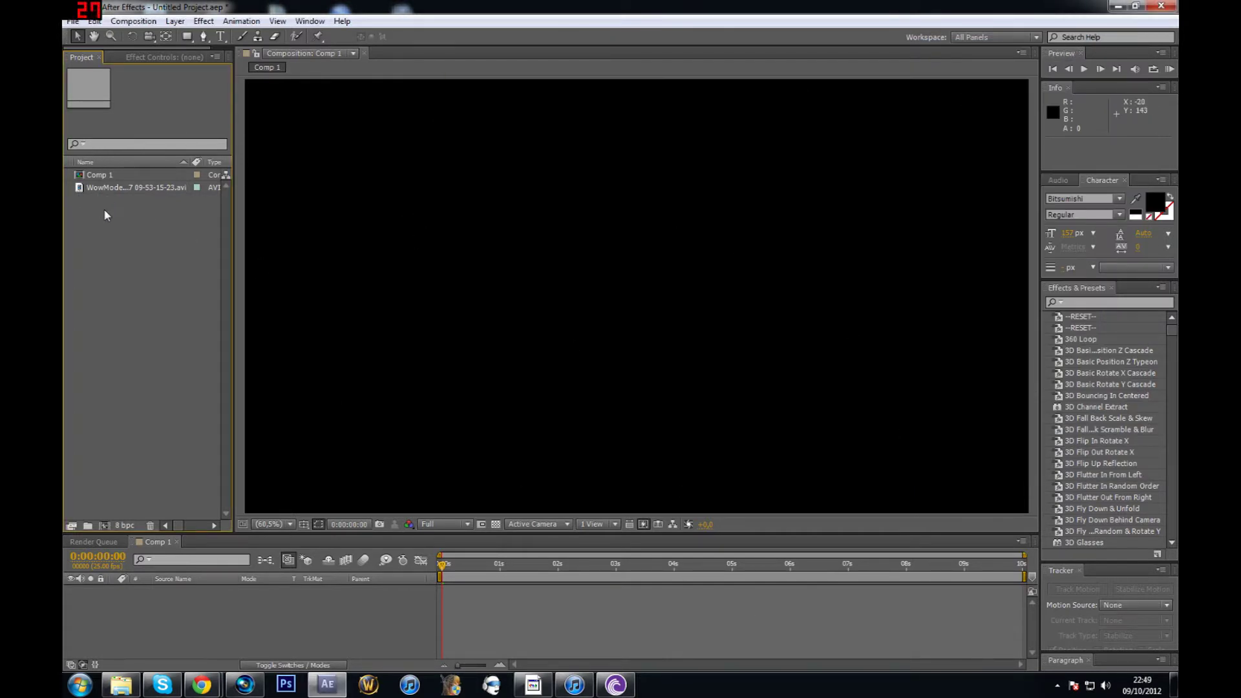
{"action": "left_click", "coordinate": [107, 188]}
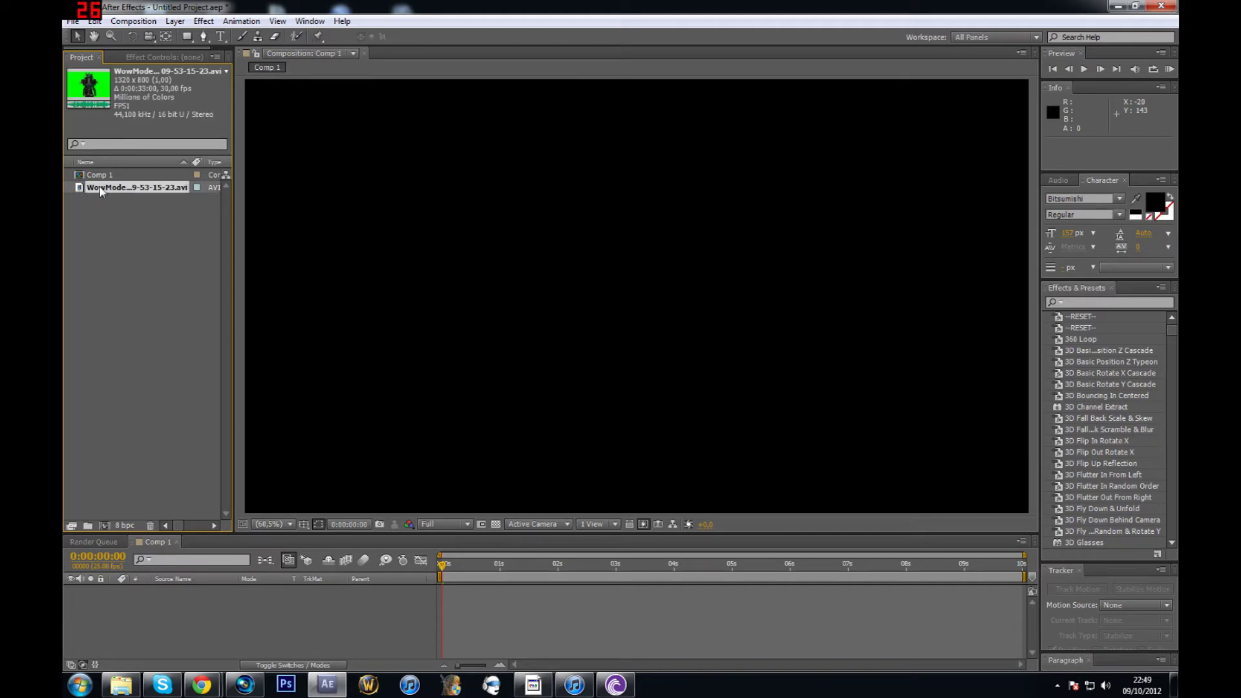
Place the green-screen clip in Comp 1 as a layer and fit it to the comp
{"action": "left_click_drag", "start_coordinate": [101, 191], "coordinate": [644, 294]}
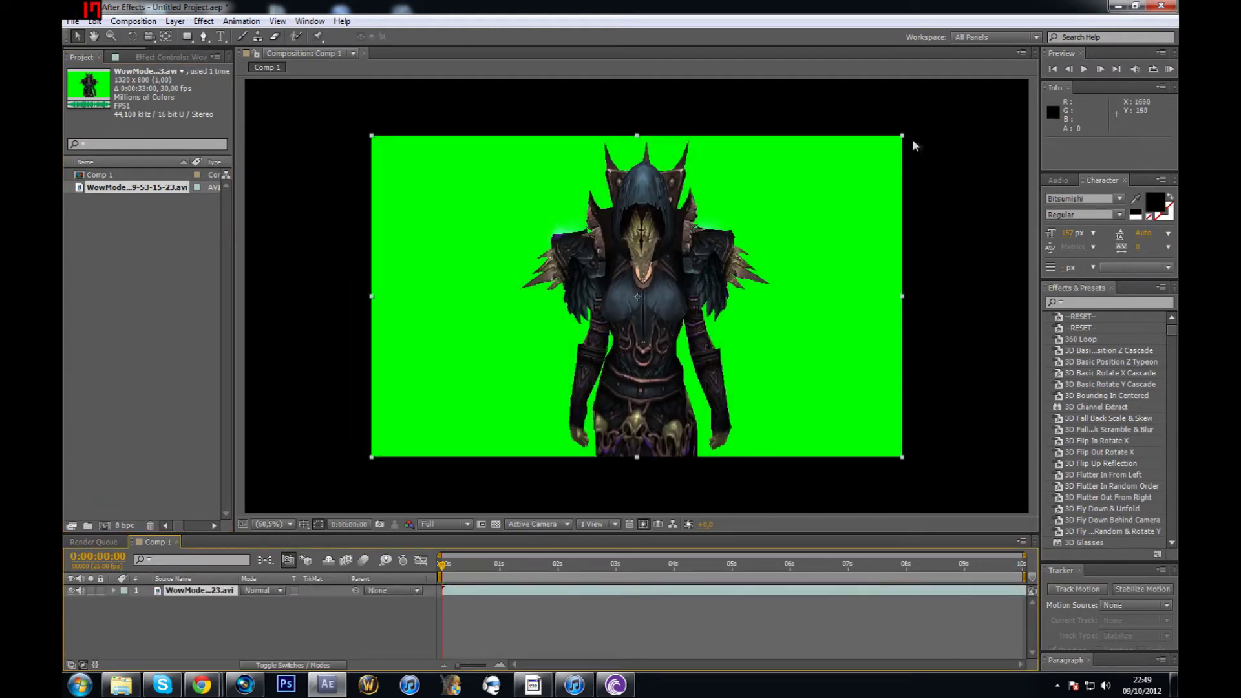
{"action": "left_click_drag", "start_coordinate": [903, 136], "coordinate": [997, 100]}
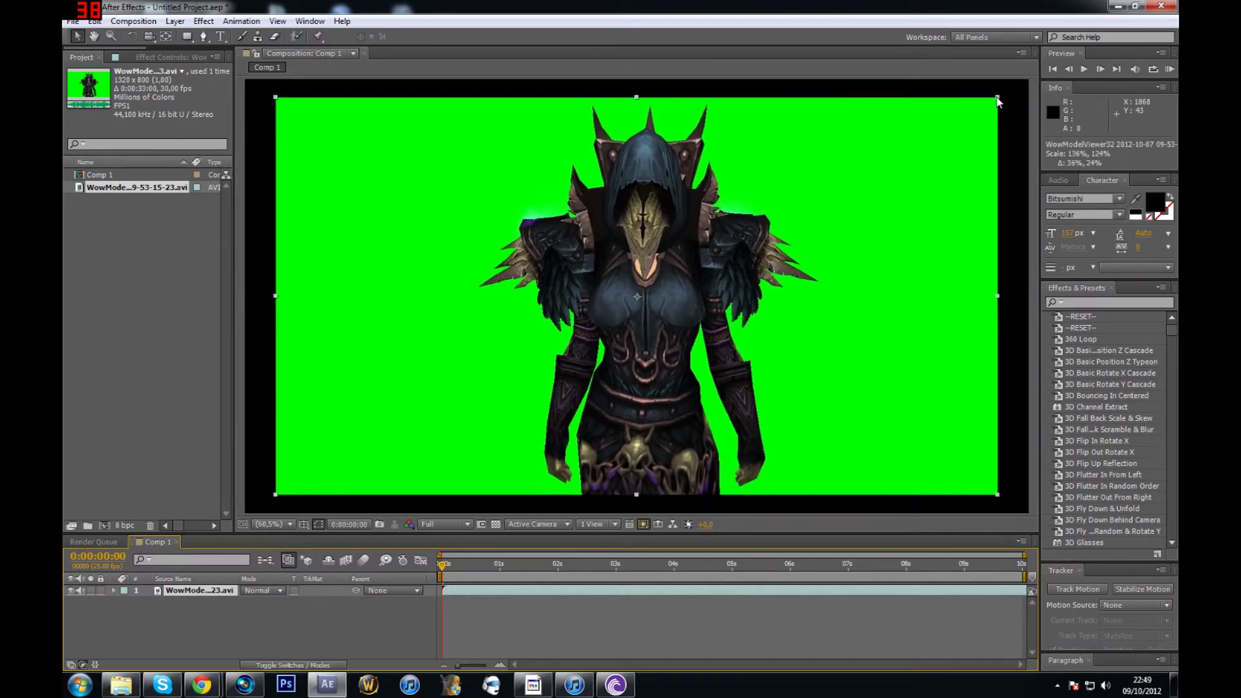
{"action": "right_click", "coordinate": [744, 190]}
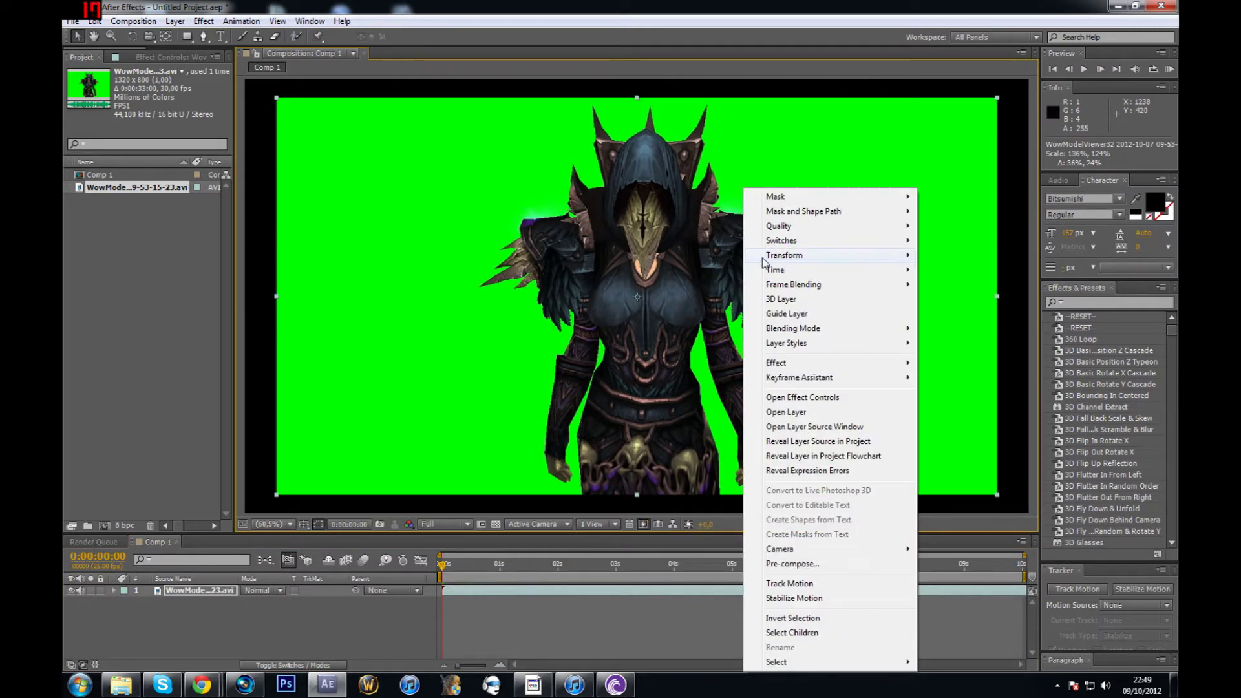
{"action": "mouse_move", "coordinate": [769, 262]}
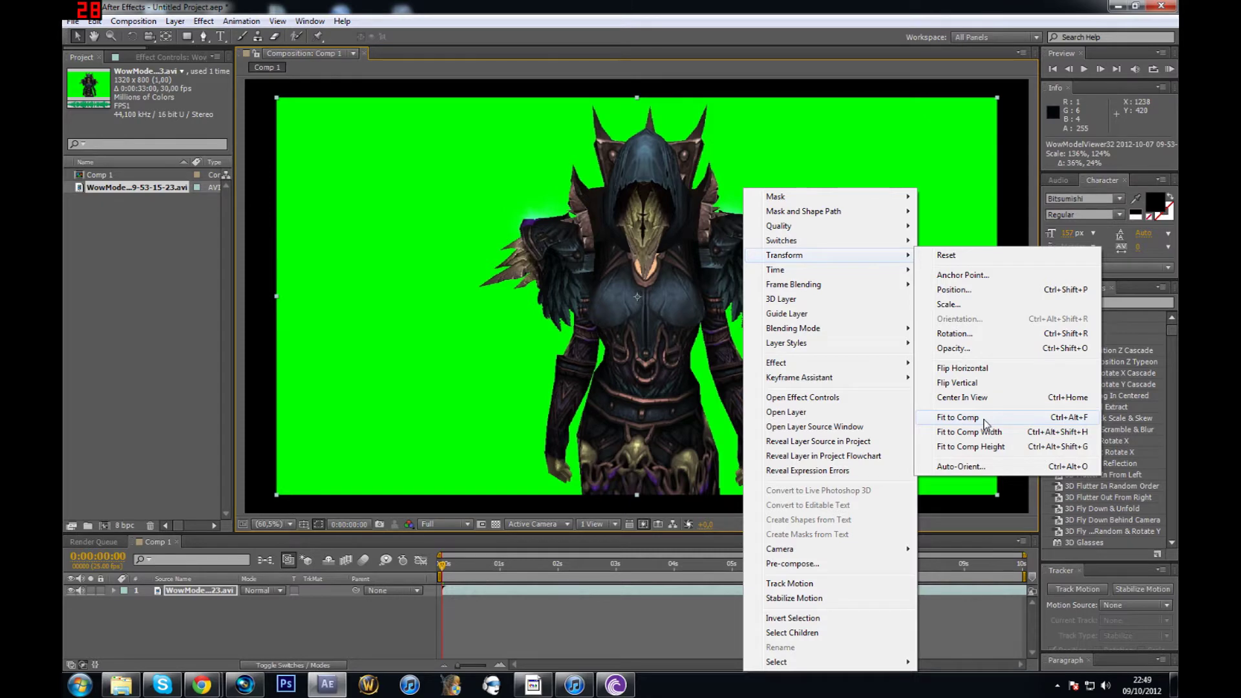
{"action": "left_click", "coordinate": [959, 418]}
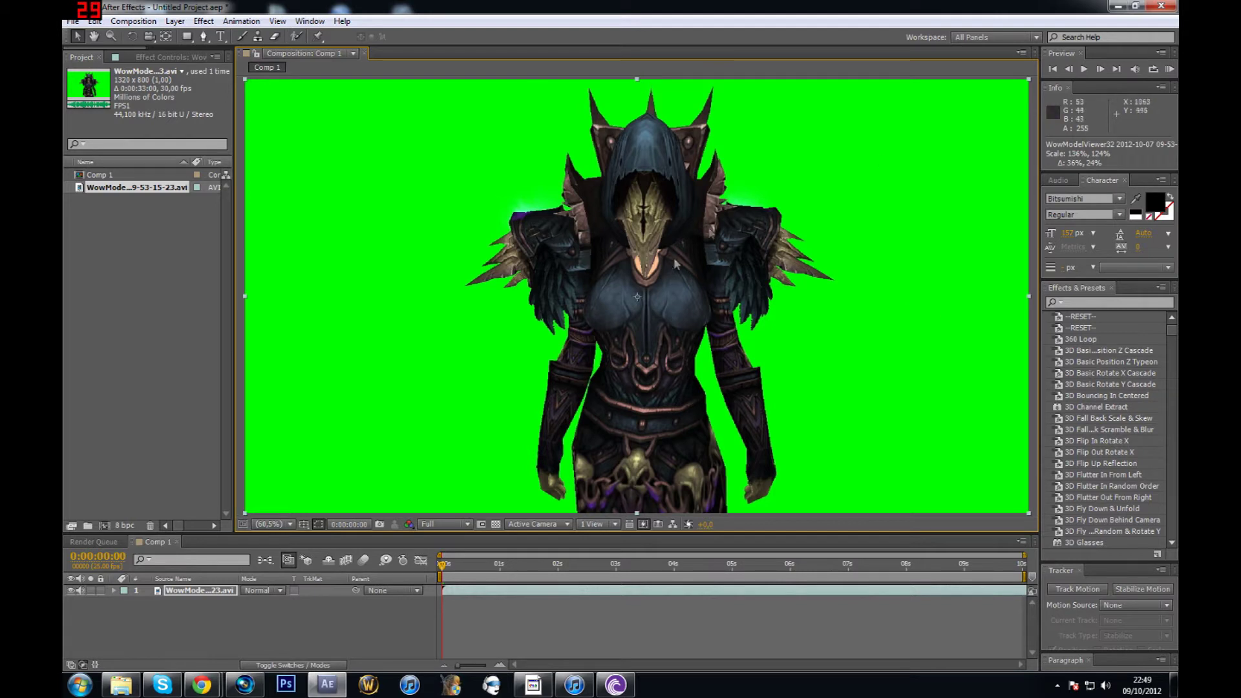
Apply Keylight (1.2) to the character layer and sample the green background as screen colour
{"action": "left_click", "coordinate": [1111, 302]}
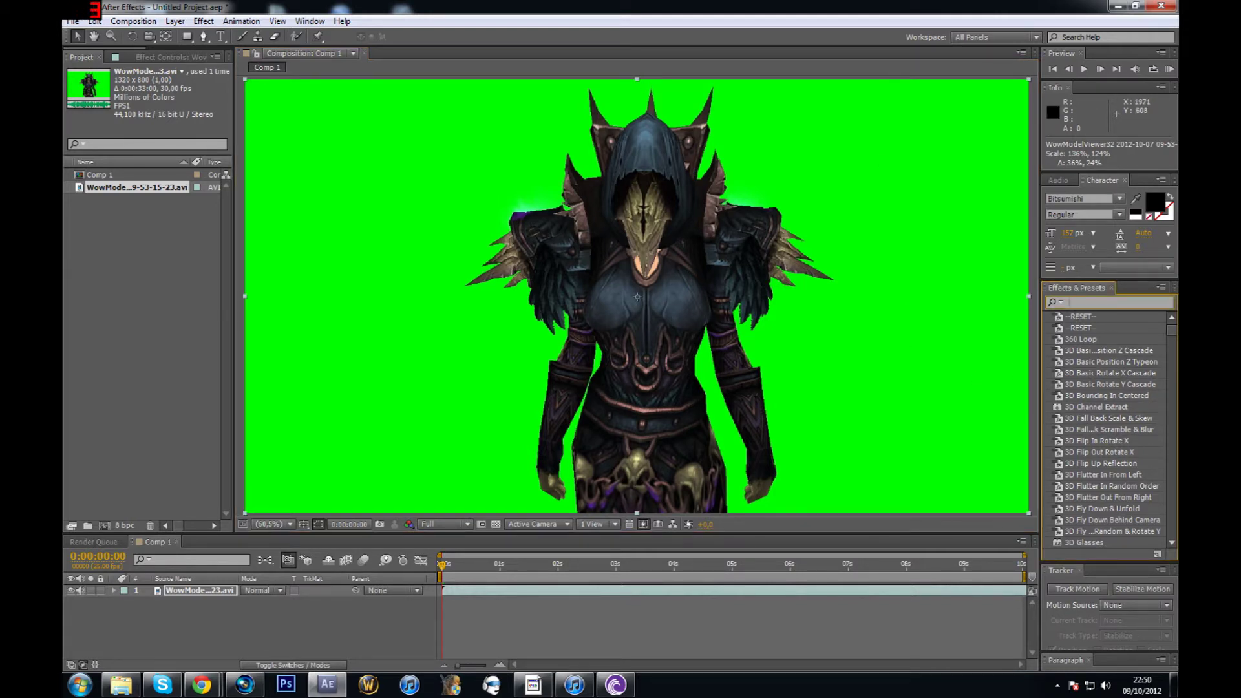
{"action": "type", "text": "keylight"}
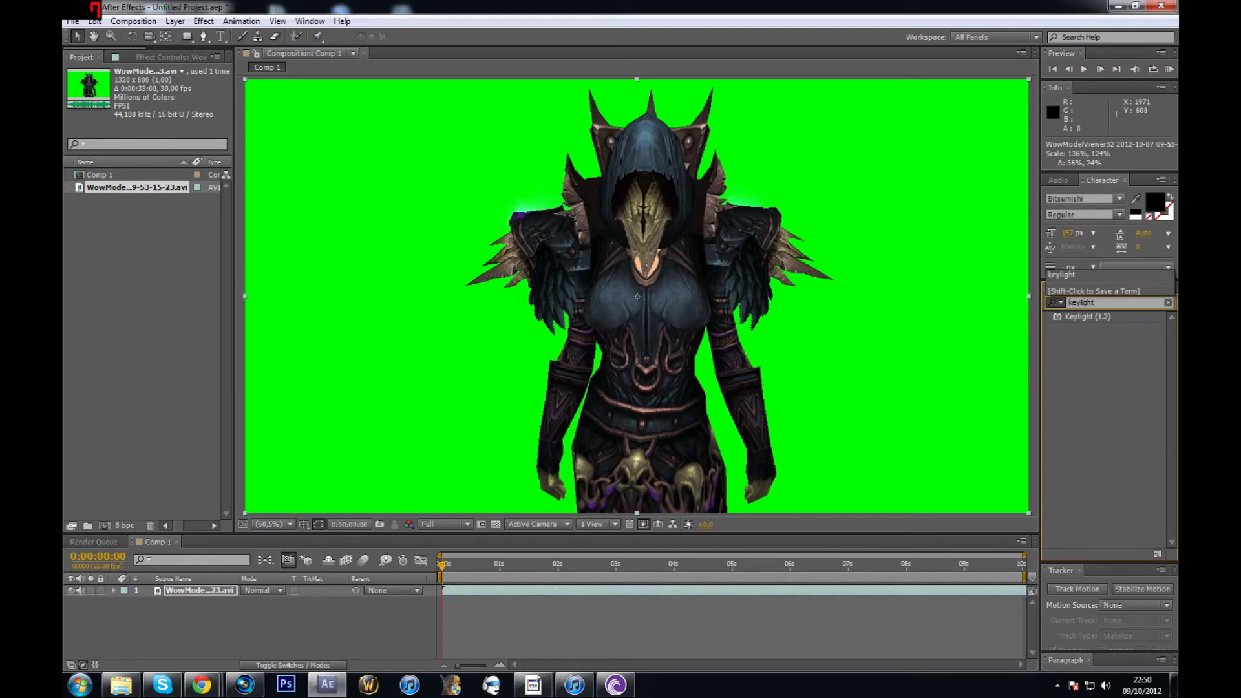
{"action": "left_click_drag", "start_coordinate": [1084, 316], "coordinate": [580, 235]}
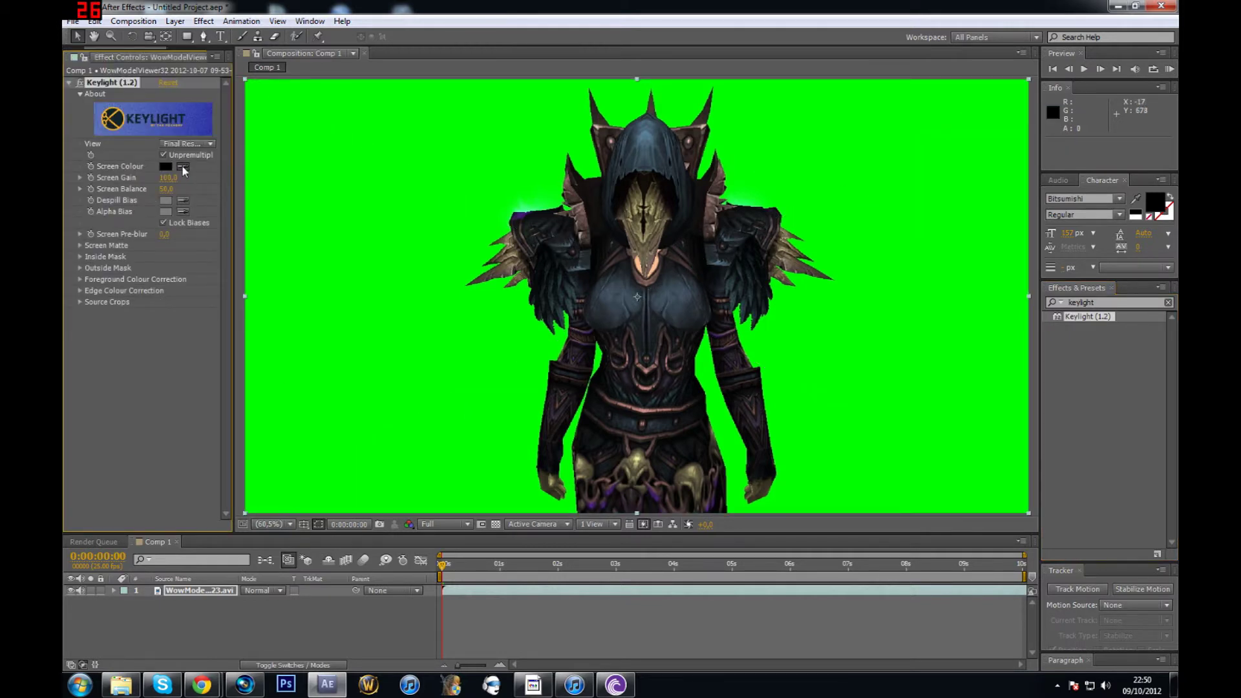
{"action": "left_click", "coordinate": [182, 167]}
{"action": "left_click", "coordinate": [433, 148]}
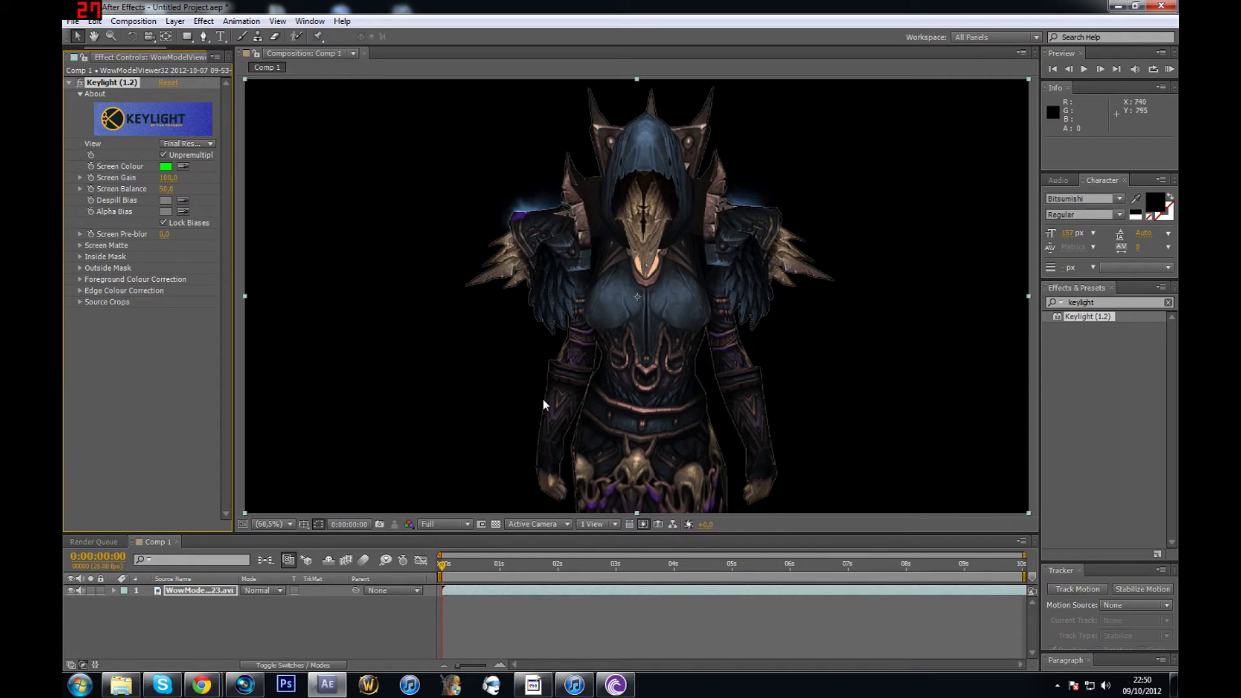
Change Keylight's screen colour to a paler green and set the viewer magnification to Fit
{"action": "key", "text": "period"}
{"action": "key", "text": "period"}
{"action": "key", "text": "period"}
{"action": "key", "text": "period"}
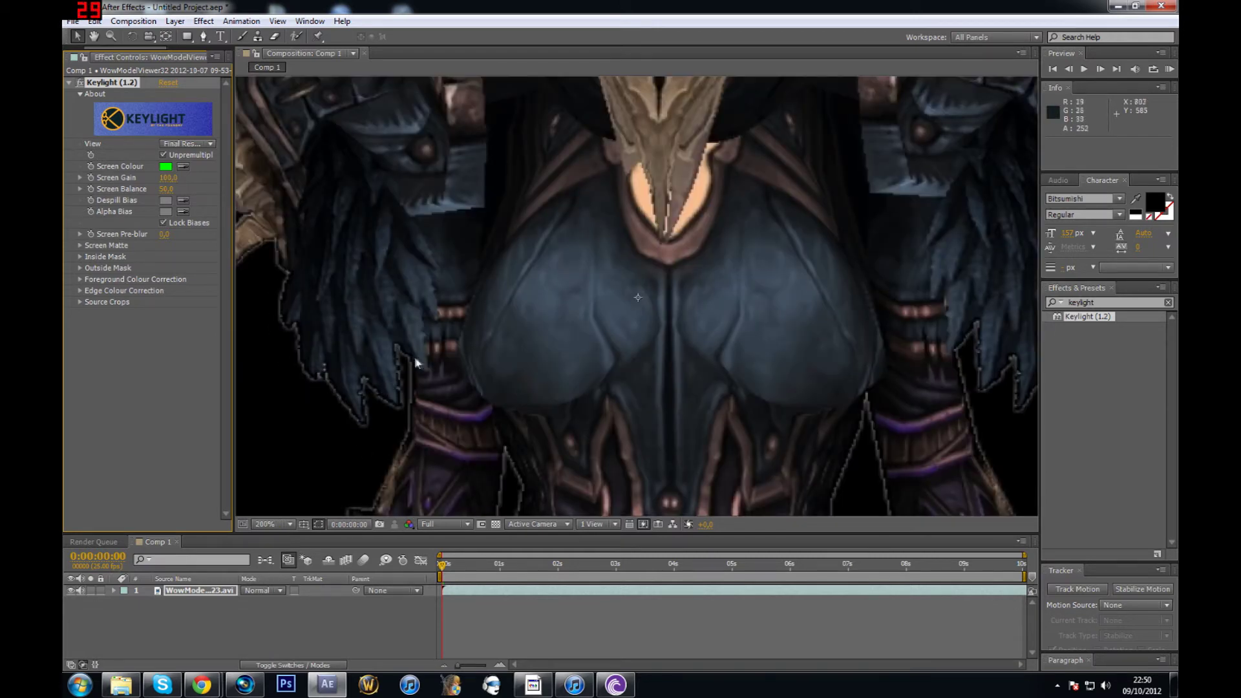
{"action": "left_click", "coordinate": [166, 166]}
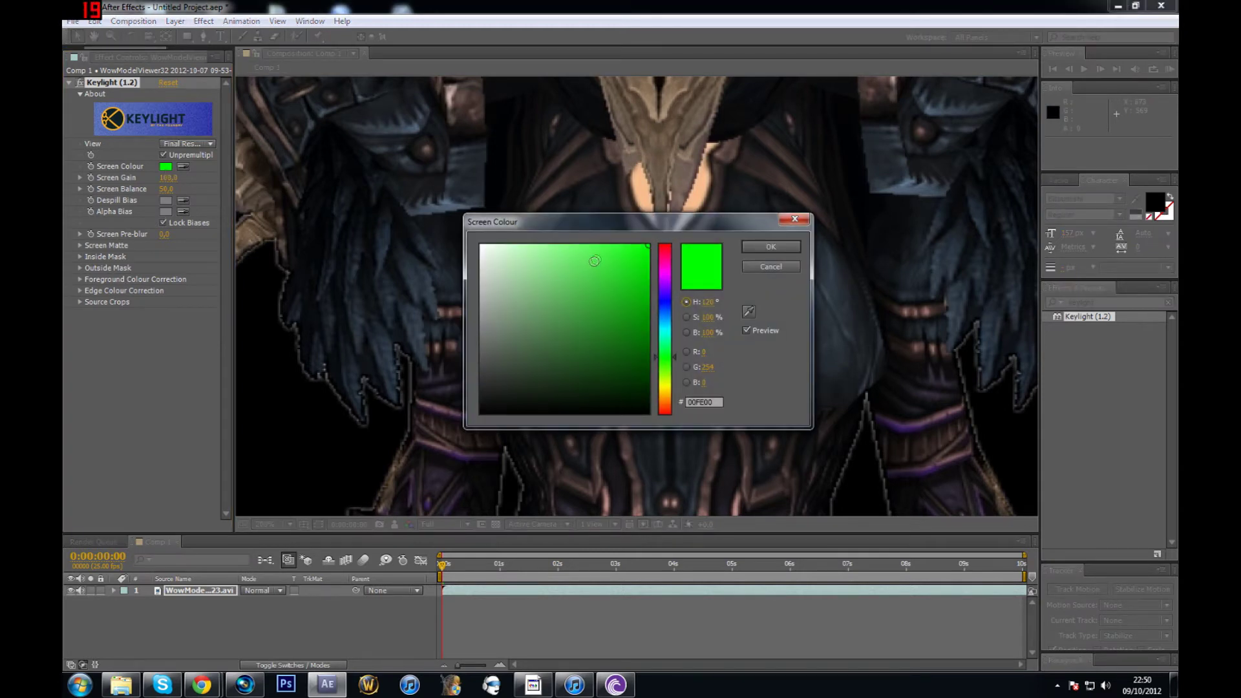
{"action": "left_click_drag", "start_coordinate": [646, 245], "coordinate": [571, 230]}
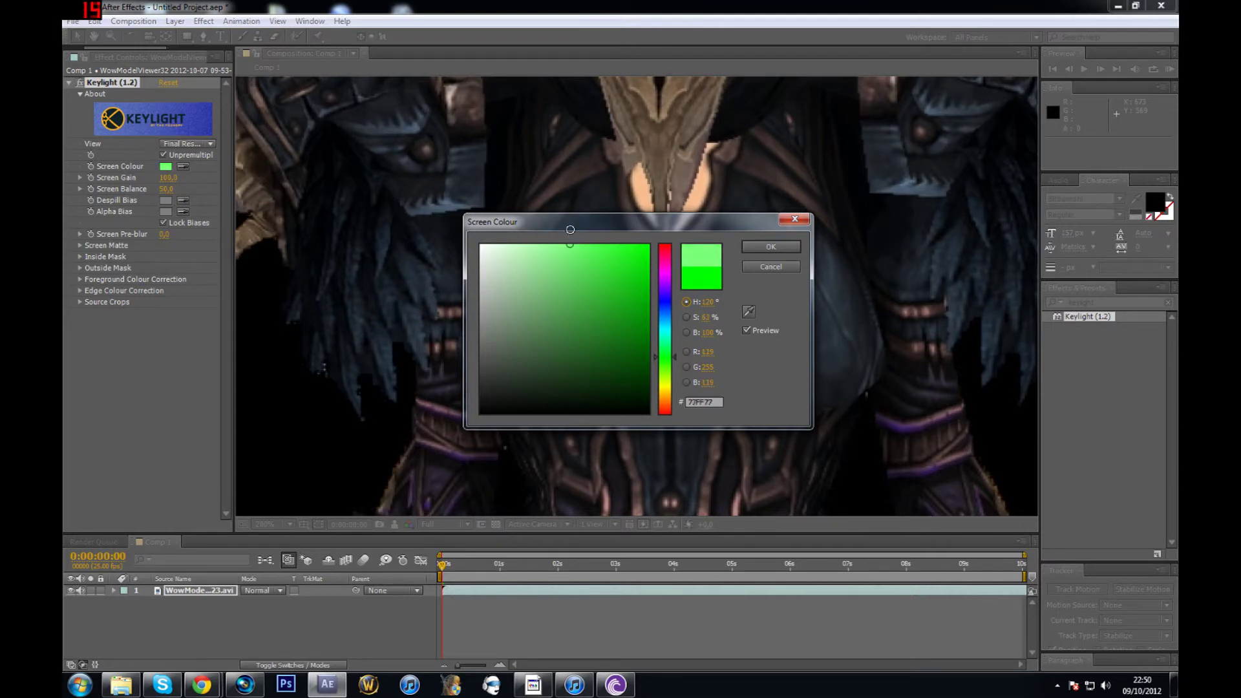
{"action": "left_click", "coordinate": [766, 248]}
{"action": "key", "text": "comma"}
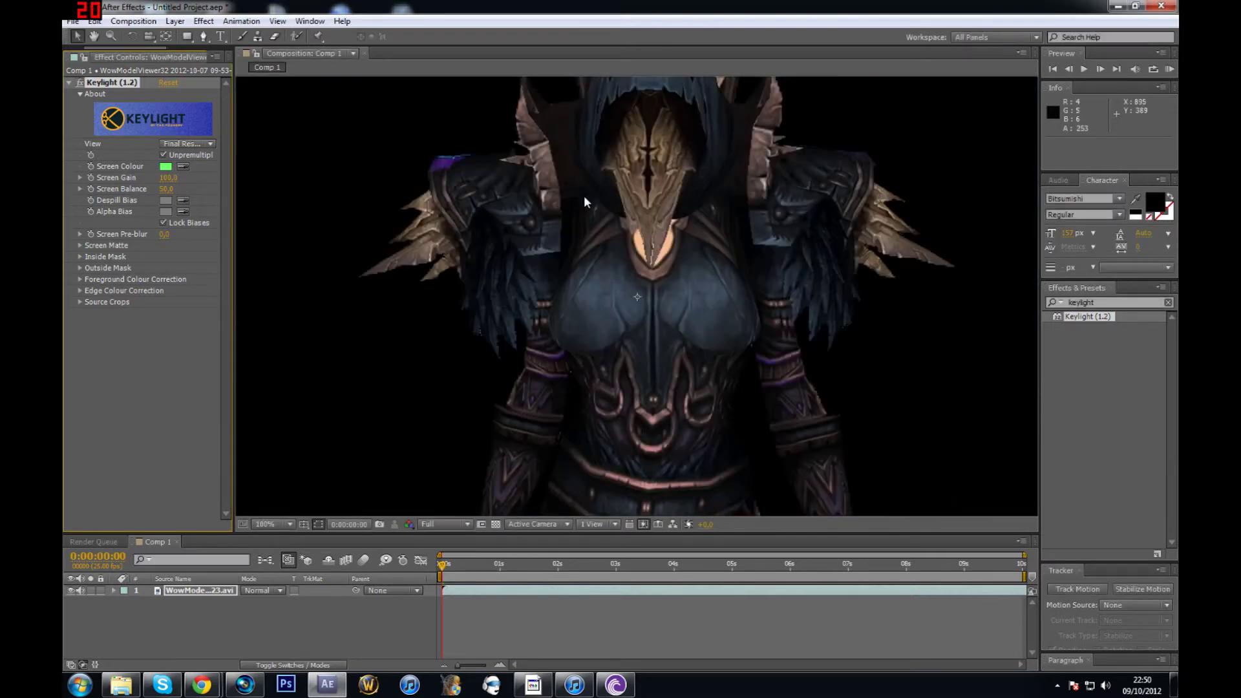
{"action": "key", "text": "comma"}
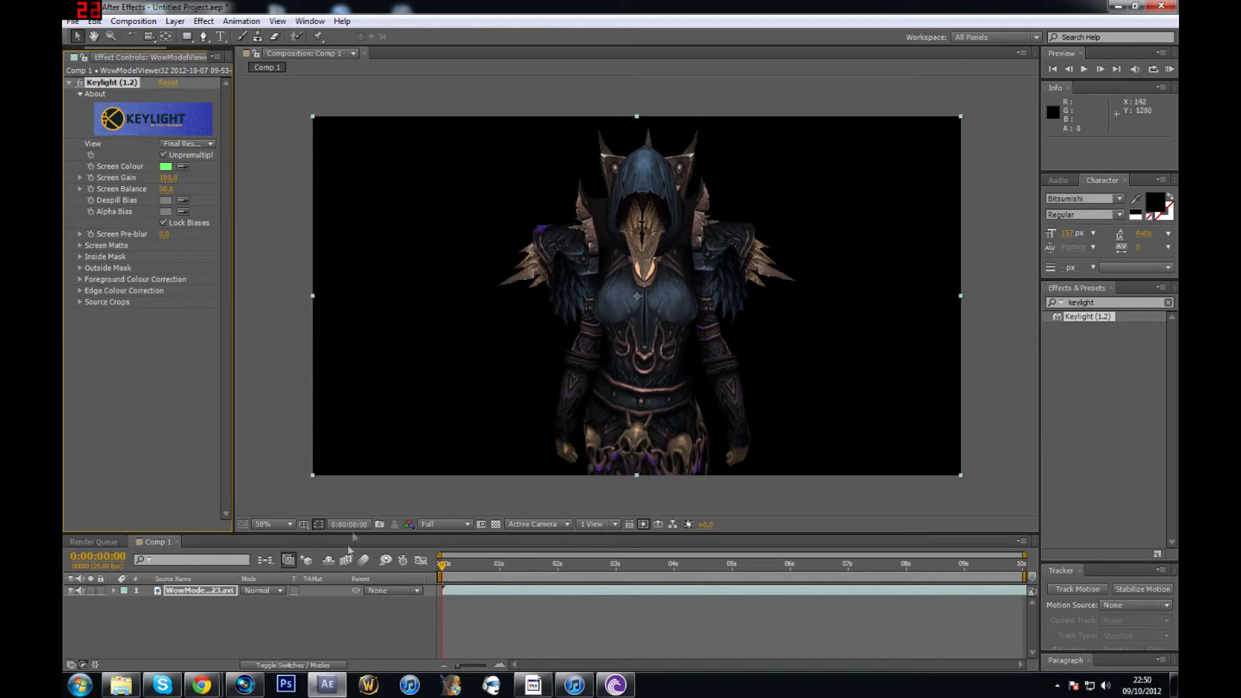
{"action": "left_click", "coordinate": [272, 526]}
{"action": "left_click", "coordinate": [279, 284]}
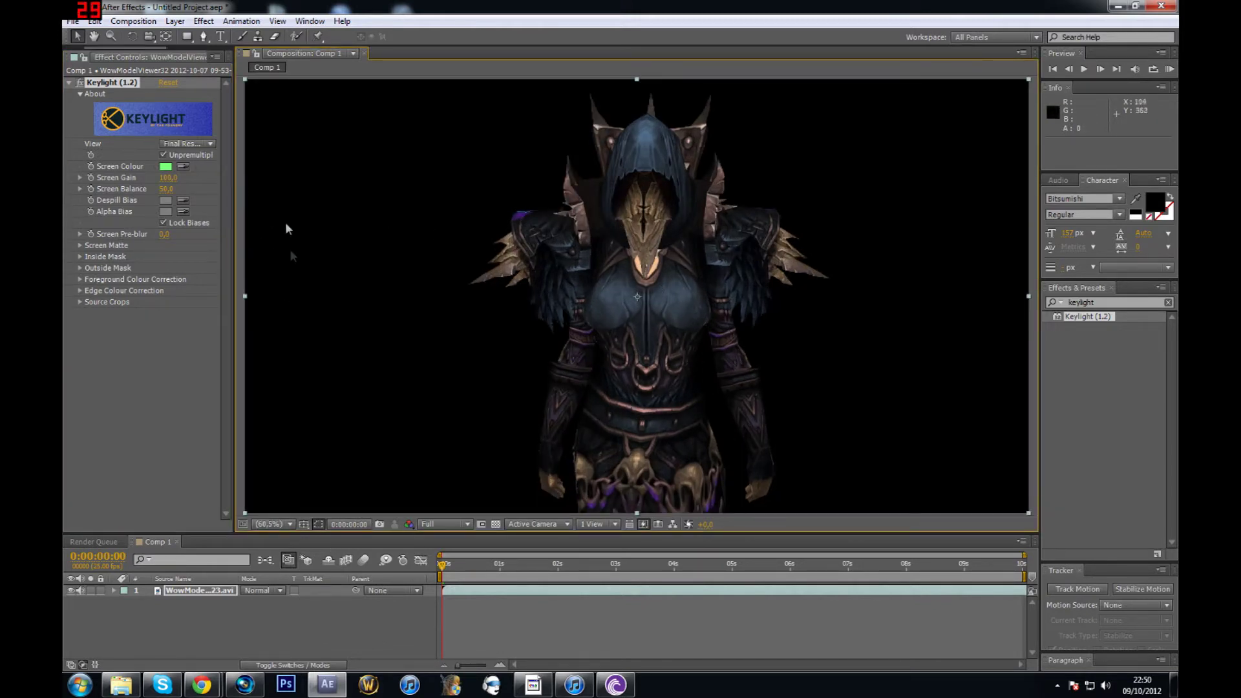
Apply Tint to the character layer with Amount to Tint lowered to 32.6%
{"action": "left_click", "coordinate": [1060, 289]}
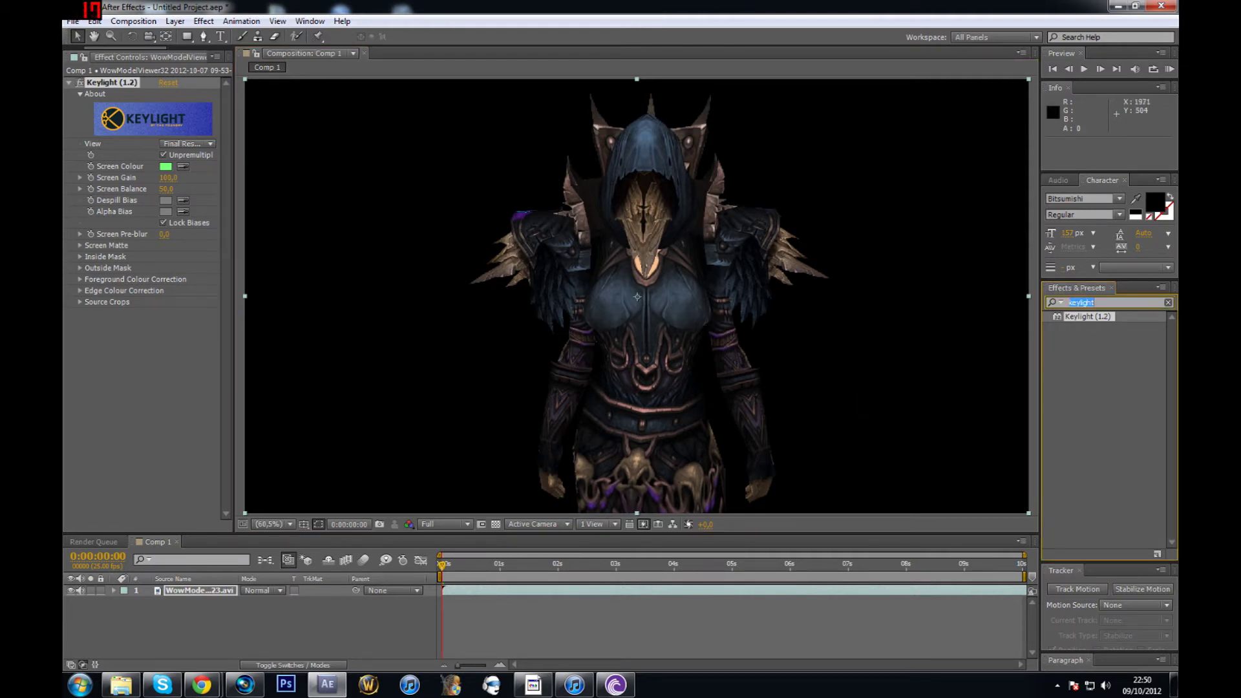
{"action": "type", "text": "tint"}
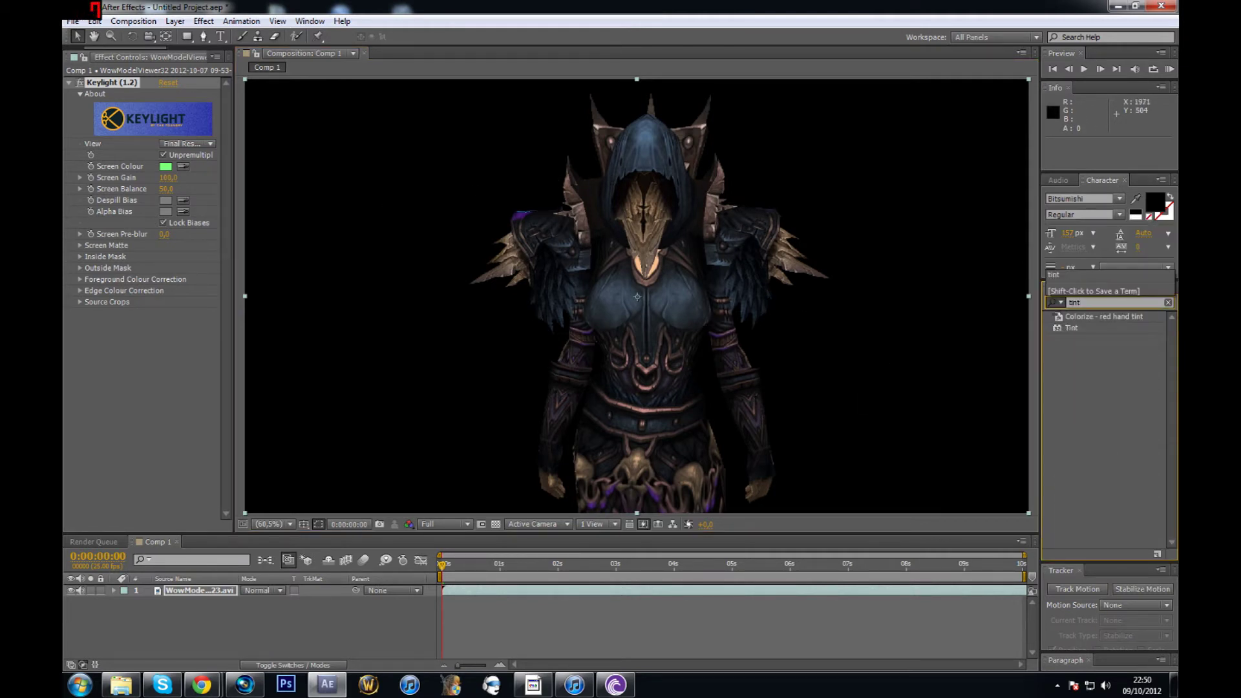
{"action": "left_click_drag", "start_coordinate": [1071, 328], "coordinate": [633, 301]}
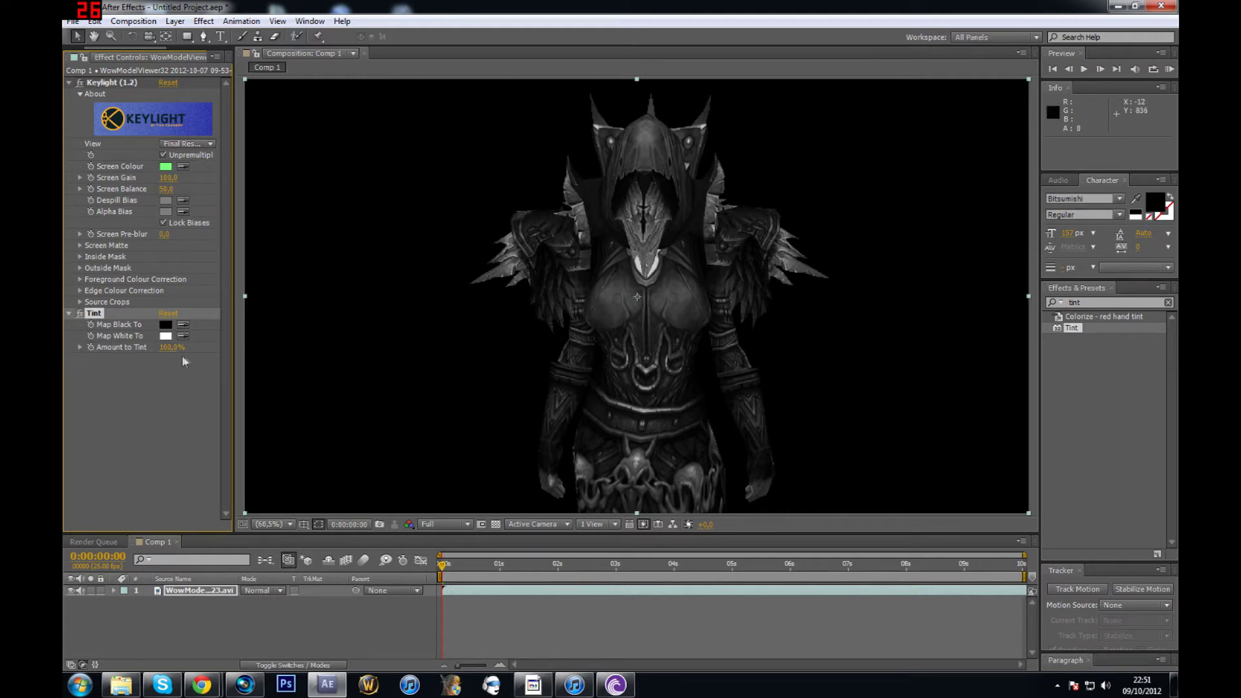
{"action": "left_click_drag", "start_coordinate": [172, 347], "coordinate": [158, 347]}
{"action": "double_click", "coordinate": [1093, 302]}
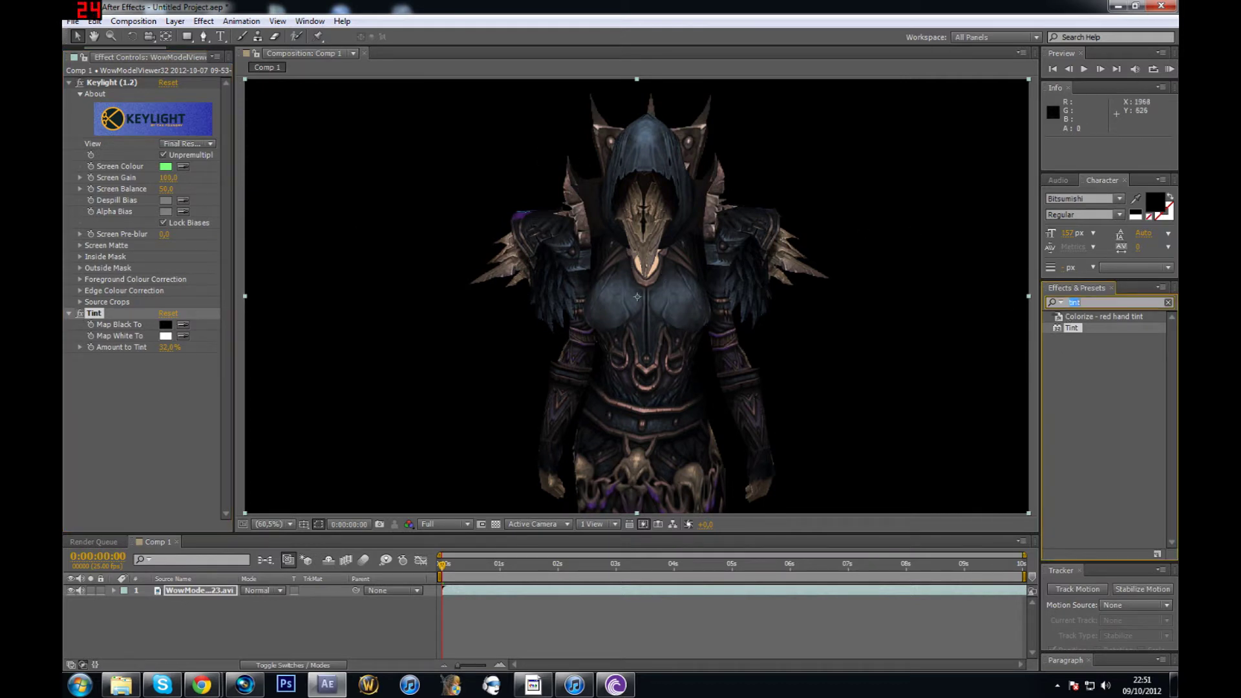
{"action": "type", "text": "curves"}
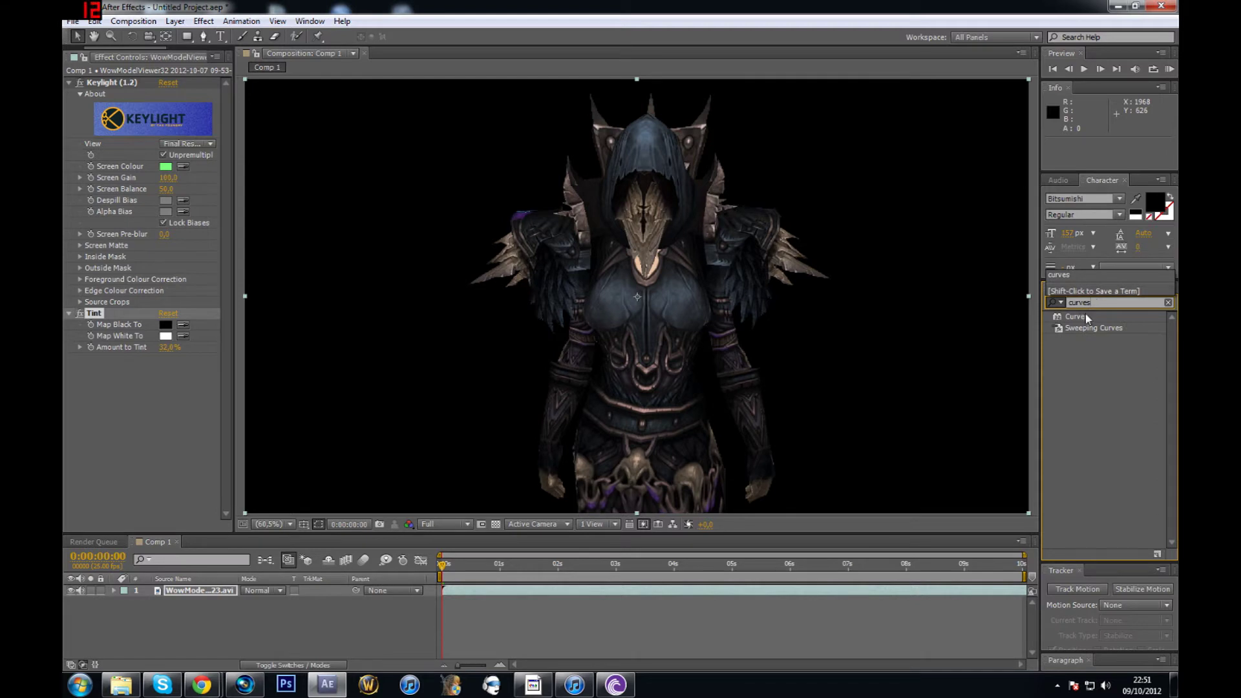
Apply Curves to the character layer and drag the RGB curve's midpoint down to darken it
{"action": "left_click_drag", "start_coordinate": [1086, 318], "coordinate": [652, 226]}
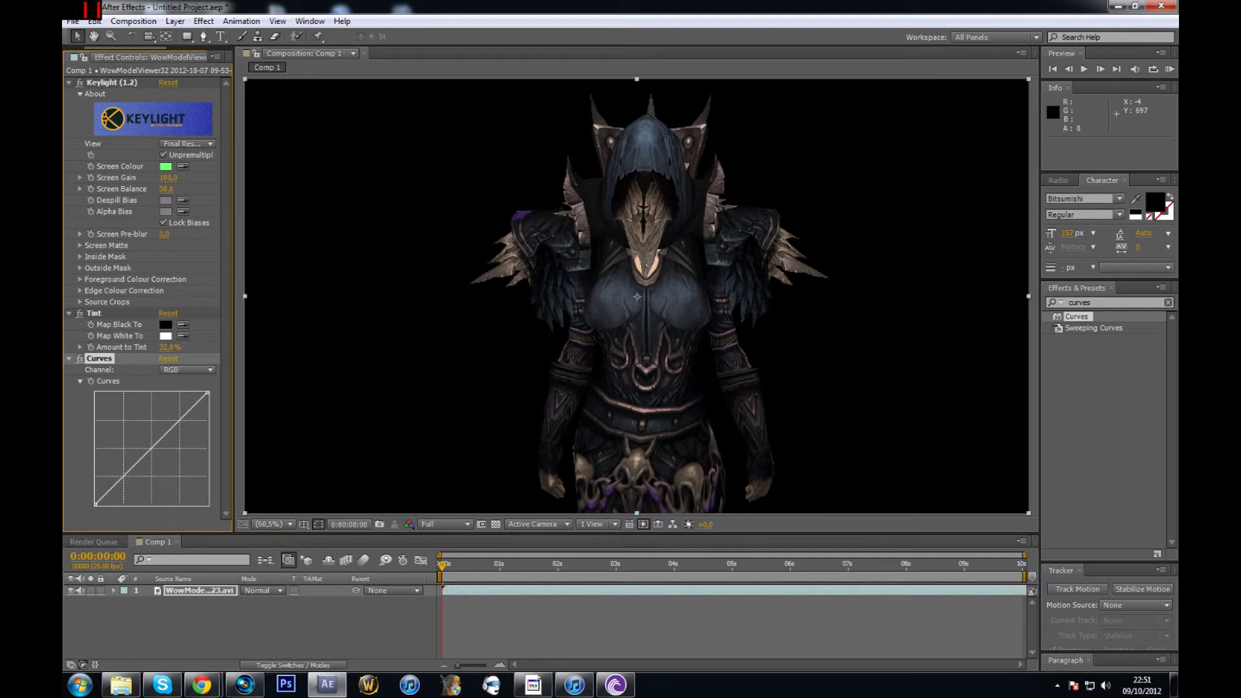
{"action": "left_click", "coordinate": [150, 449]}
{"action": "left_click_drag", "start_coordinate": [150, 449], "coordinate": [162, 471]}
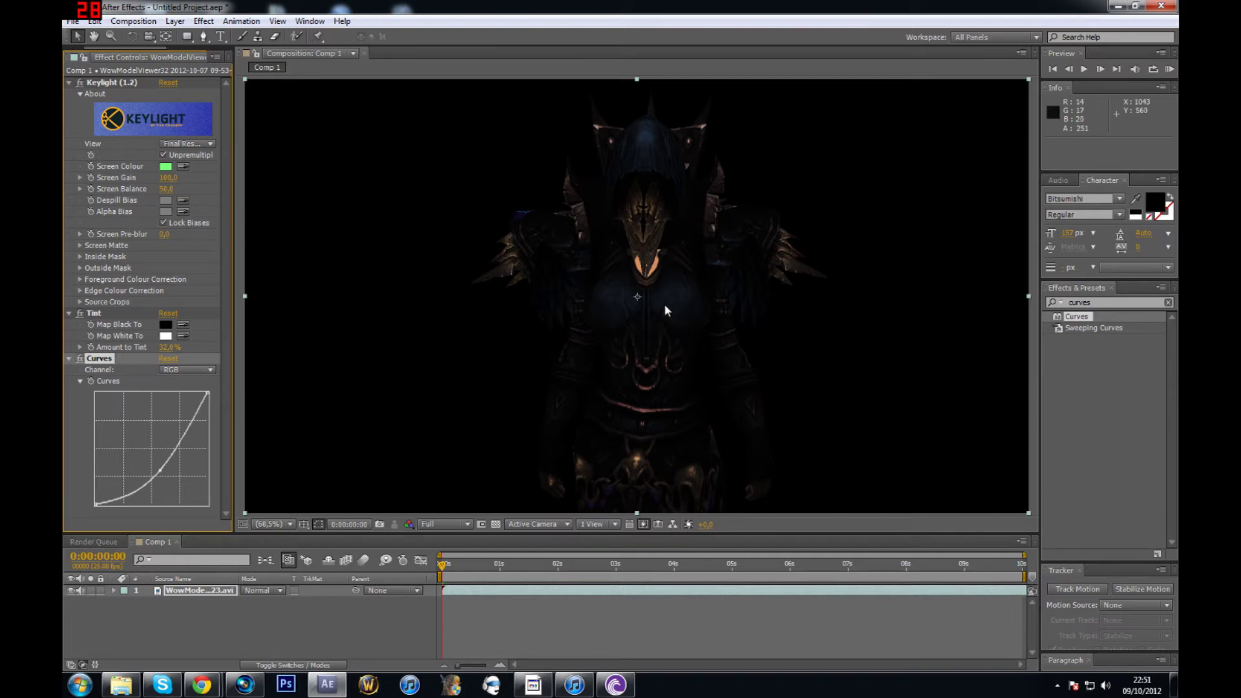
{"action": "left_click", "coordinate": [175, 22]}
Add Adjustment Layer 1 above the footage and apply Unsharp Mask to it
{"action": "mouse_move", "coordinate": [193, 36]}
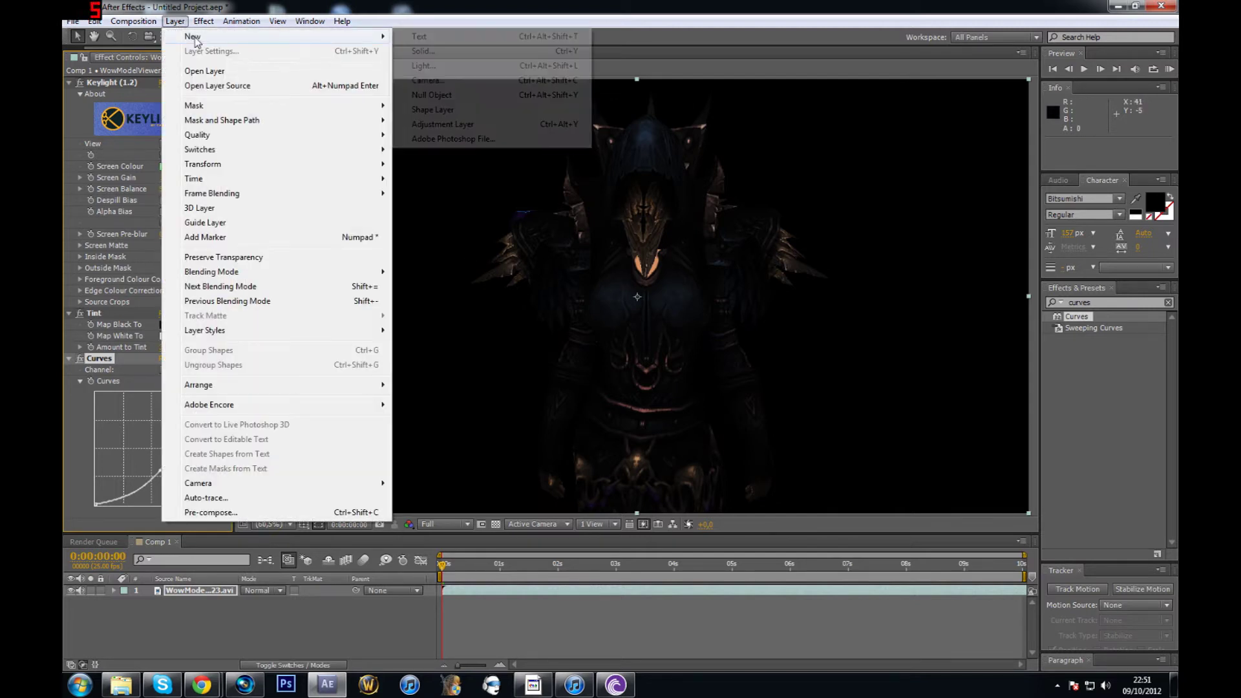
{"action": "left_click", "coordinate": [495, 123]}
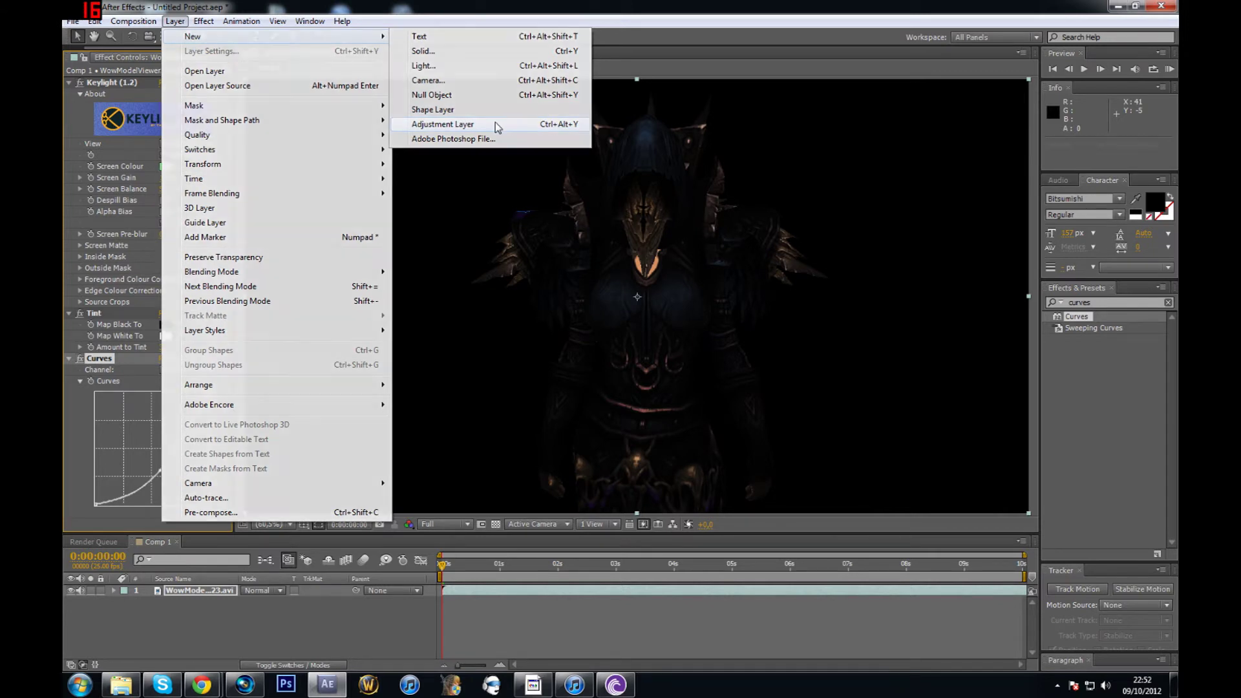
{"action": "left_click", "coordinate": [1079, 302]}
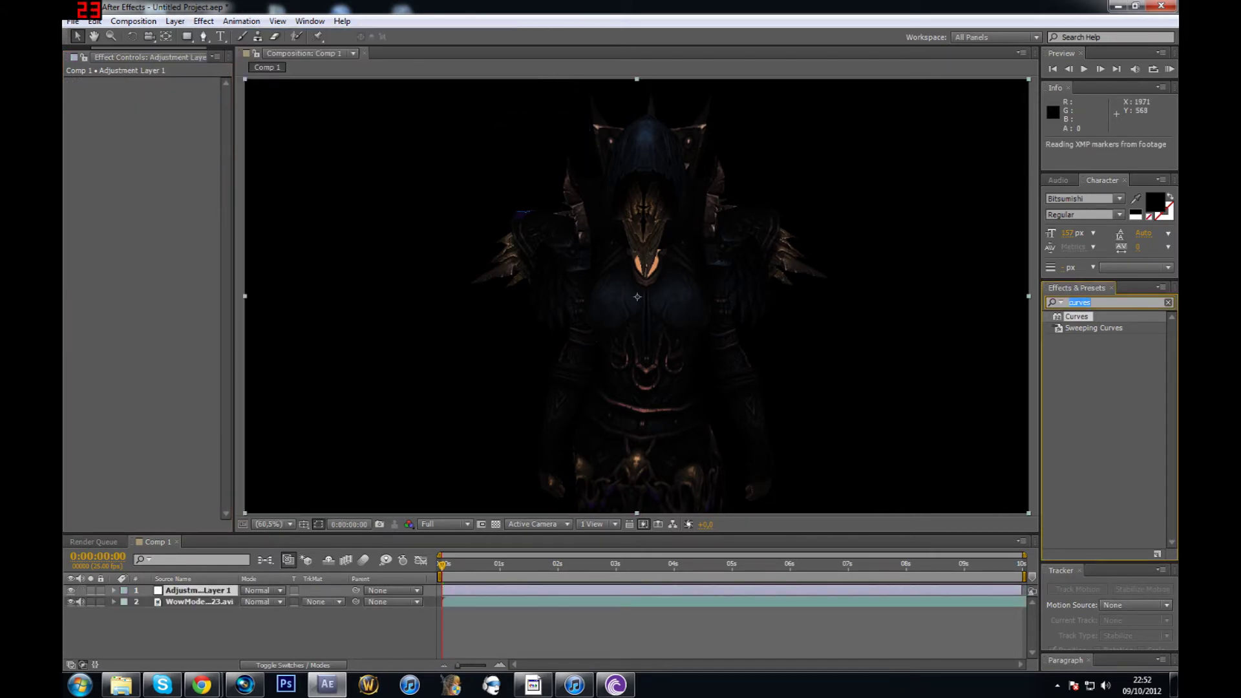
{"action": "type", "text": "unsharp"}
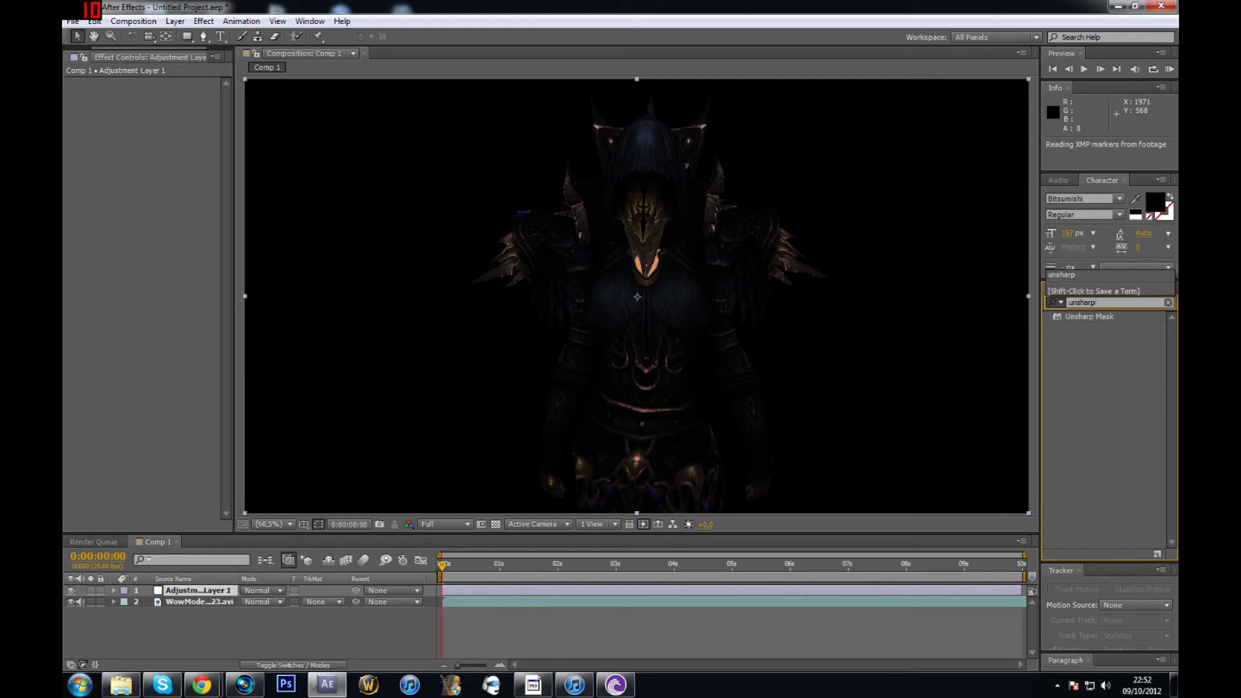
{"action": "left_click_drag", "start_coordinate": [1089, 316], "coordinate": [196, 595]}
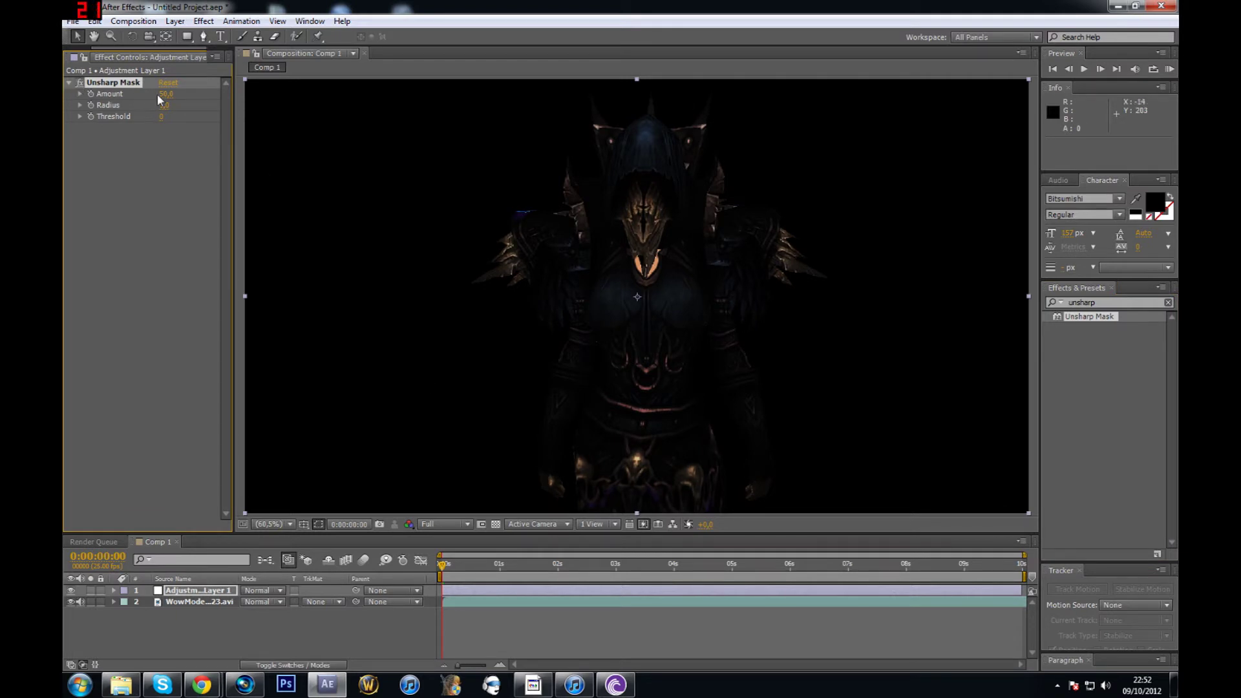
Set Unsharp Mask Amount to 141.0 and Radius to 102.0, then switch it off to compare
{"action": "left_click_drag", "start_coordinate": [168, 94], "coordinate": [752, 157]}
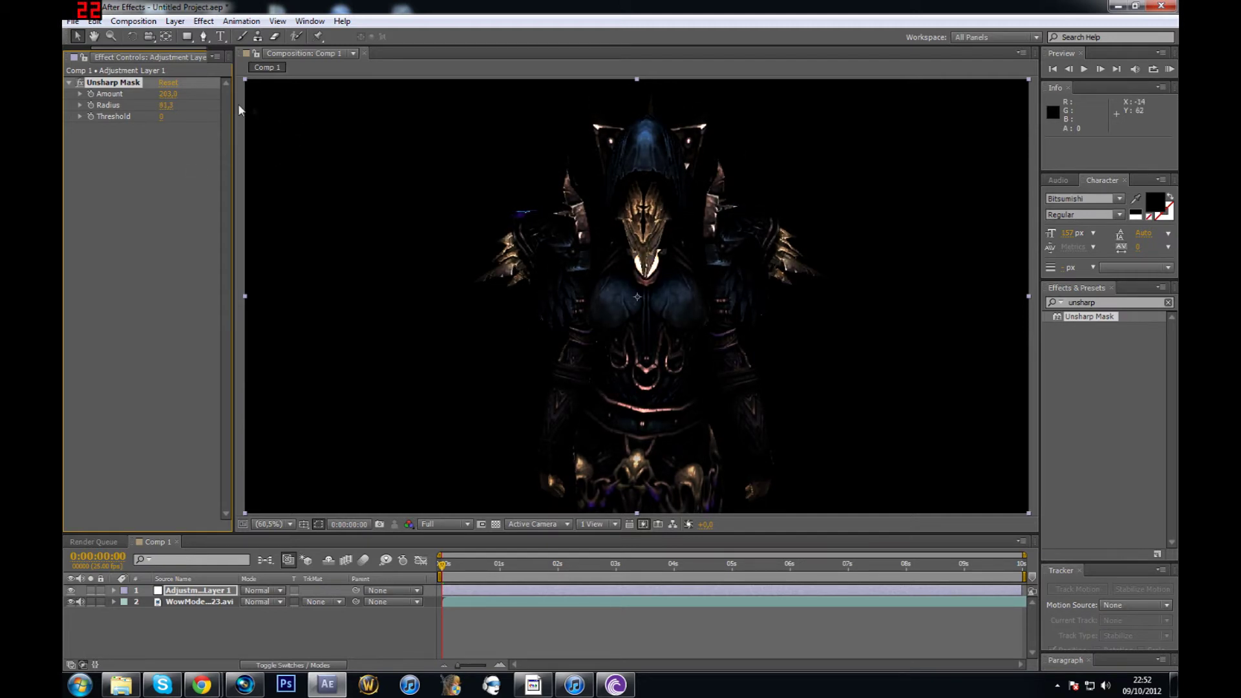
{"action": "left_click_drag", "start_coordinate": [168, 94], "coordinate": [317, 94]}
{"action": "mouse_move", "coordinate": [168, 104]}
{"action": "left_mouse_down"}
{"action": "mouse_move", "coordinate": [153, 104]}
{"action": "mouse_move", "coordinate": [177, 105]}
{"action": "left_mouse_up"}
{"action": "left_click_drag", "start_coordinate": [168, 94], "coordinate": [75, 94]}
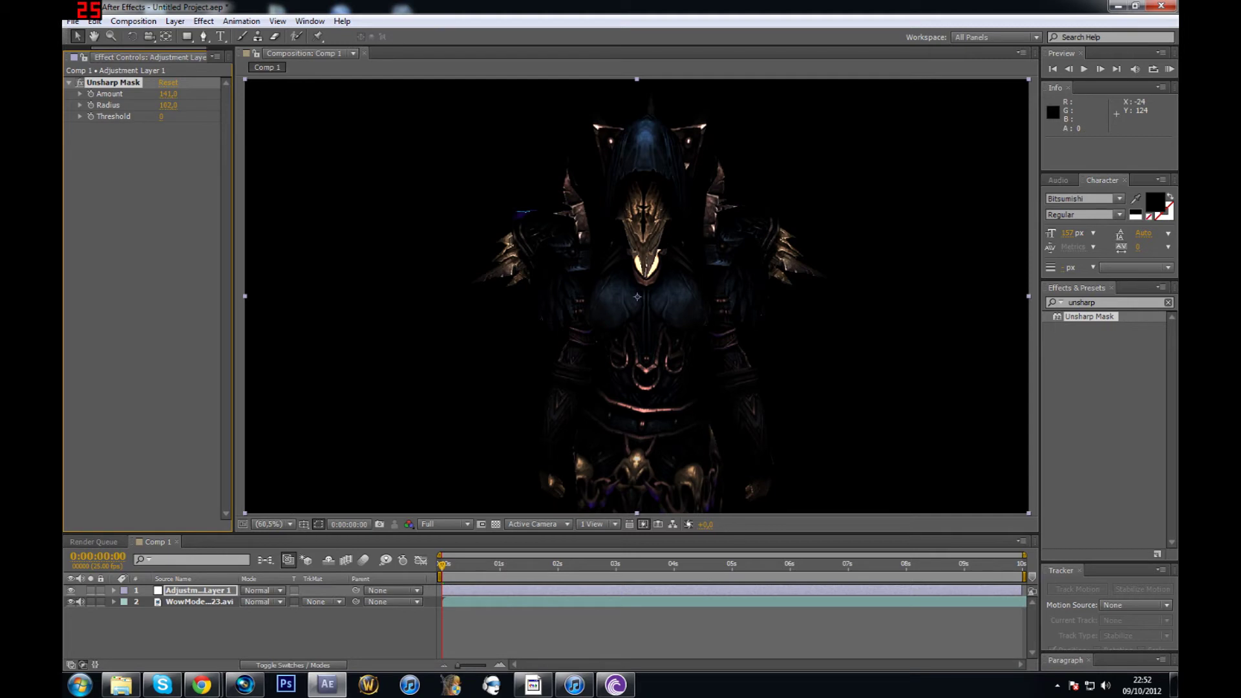
{"action": "left_click", "coordinate": [76, 85]}
Toggle Unsharp Mask off and on to compare the character before and after sharpening
{"action": "left_click", "coordinate": [76, 85]}
{"action": "left_click", "coordinate": [71, 87]}
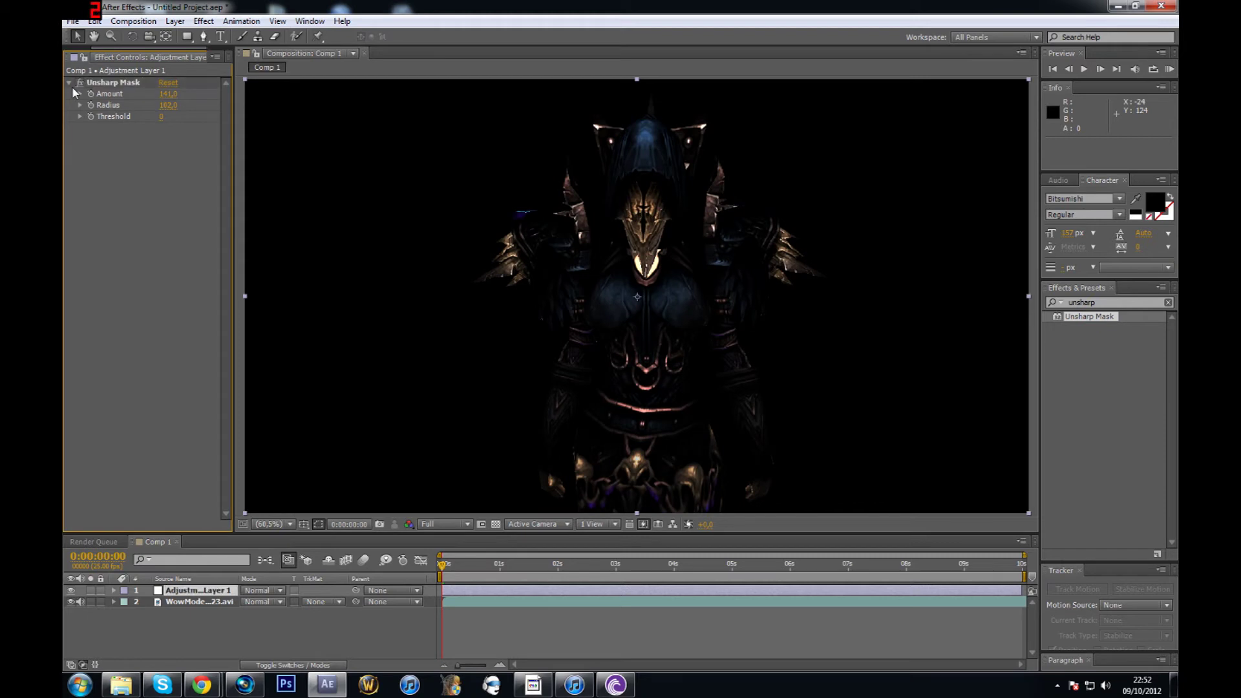
{"action": "left_click", "coordinate": [79, 84]}
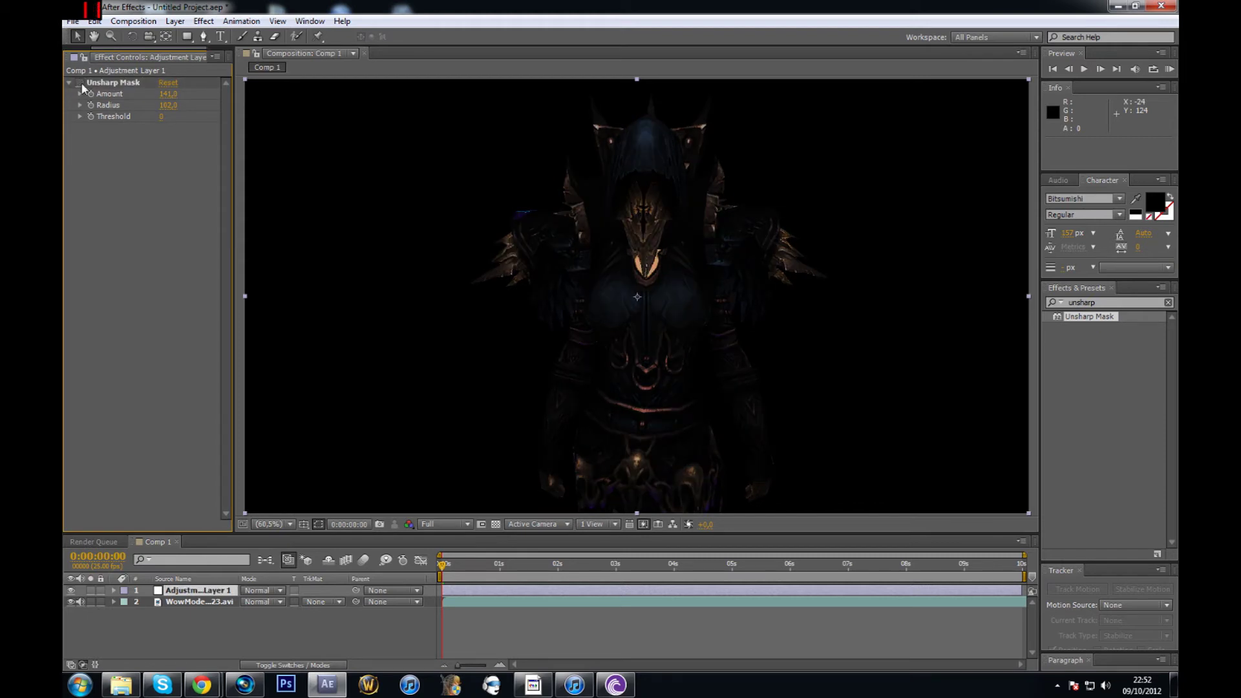
{"action": "left_click", "coordinate": [79, 83]}
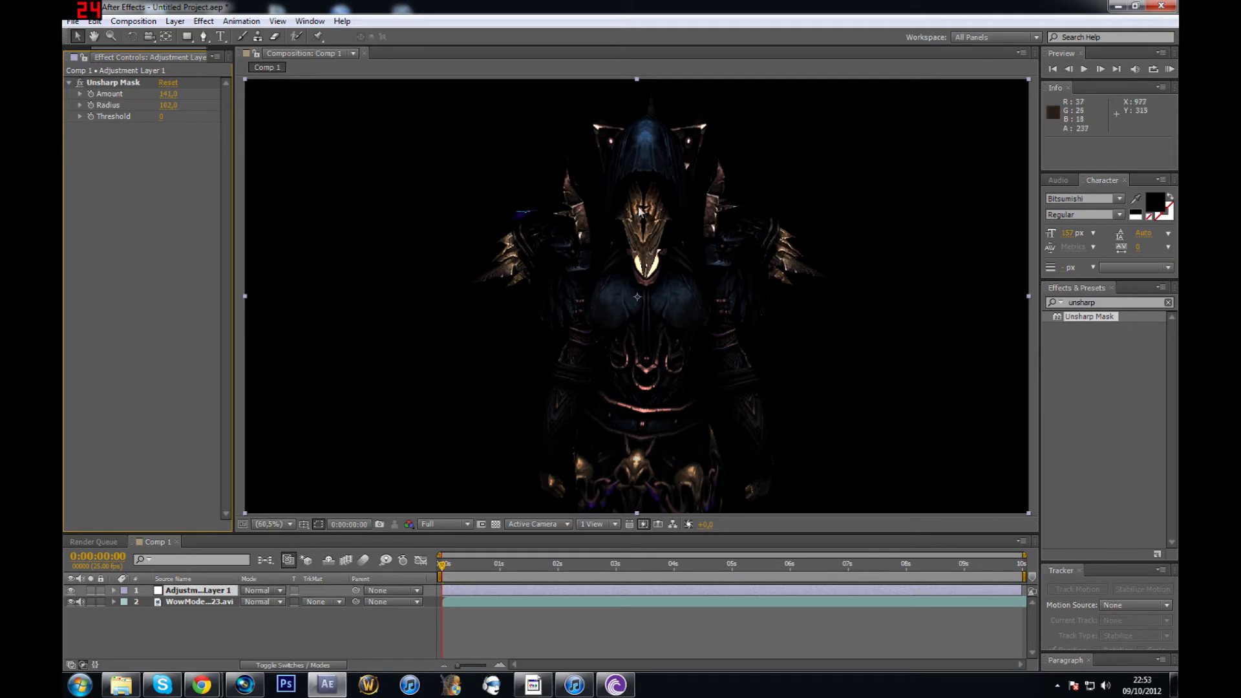
{"action": "scroll", "coordinate": [653, 208], "scroll_direction": "up", "scroll_amount": 2}
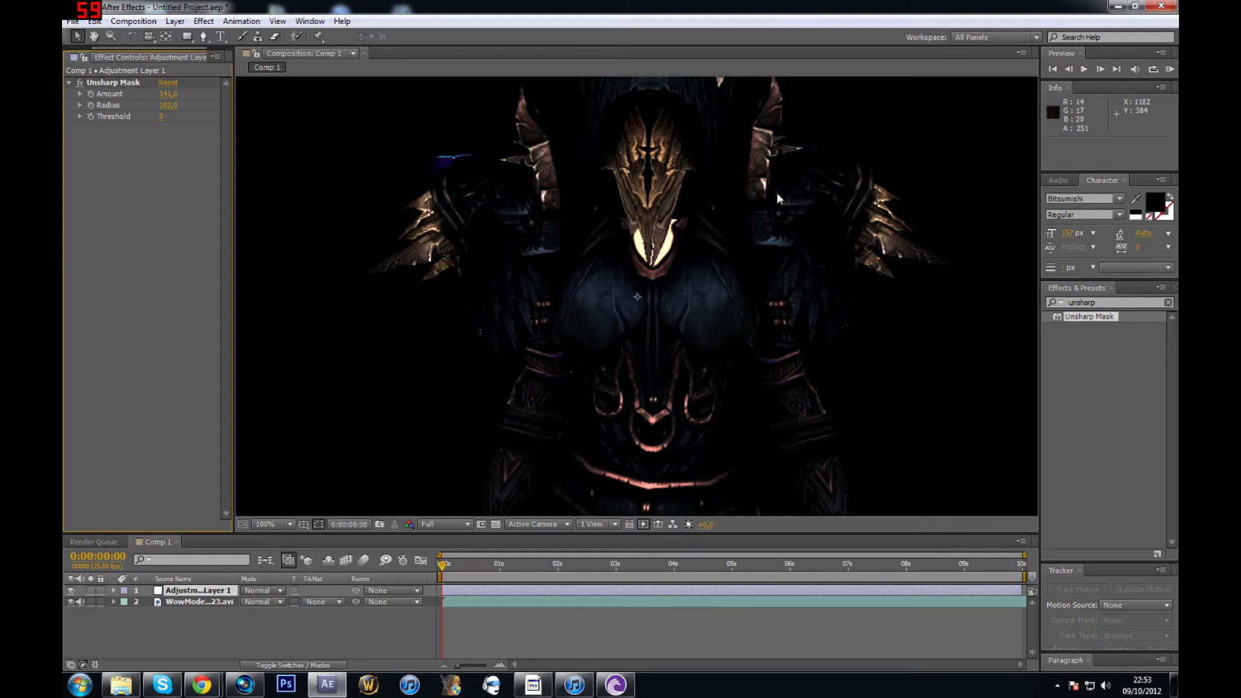
{"action": "scroll", "coordinate": [828, 228], "scroll_direction": "down", "scroll_amount": 2}
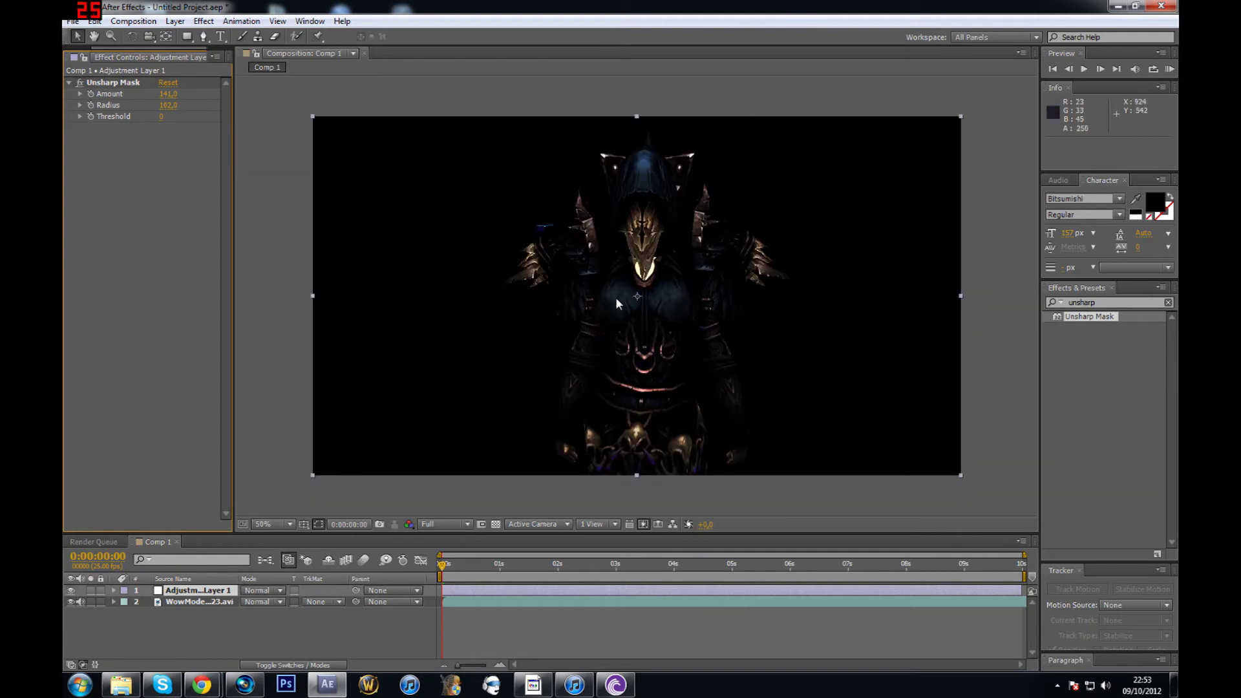
Fit the composition in the viewer and scrub to a later frame to preview the sharpening
{"action": "left_click", "coordinate": [264, 524]}
{"action": "left_click", "coordinate": [294, 282]}
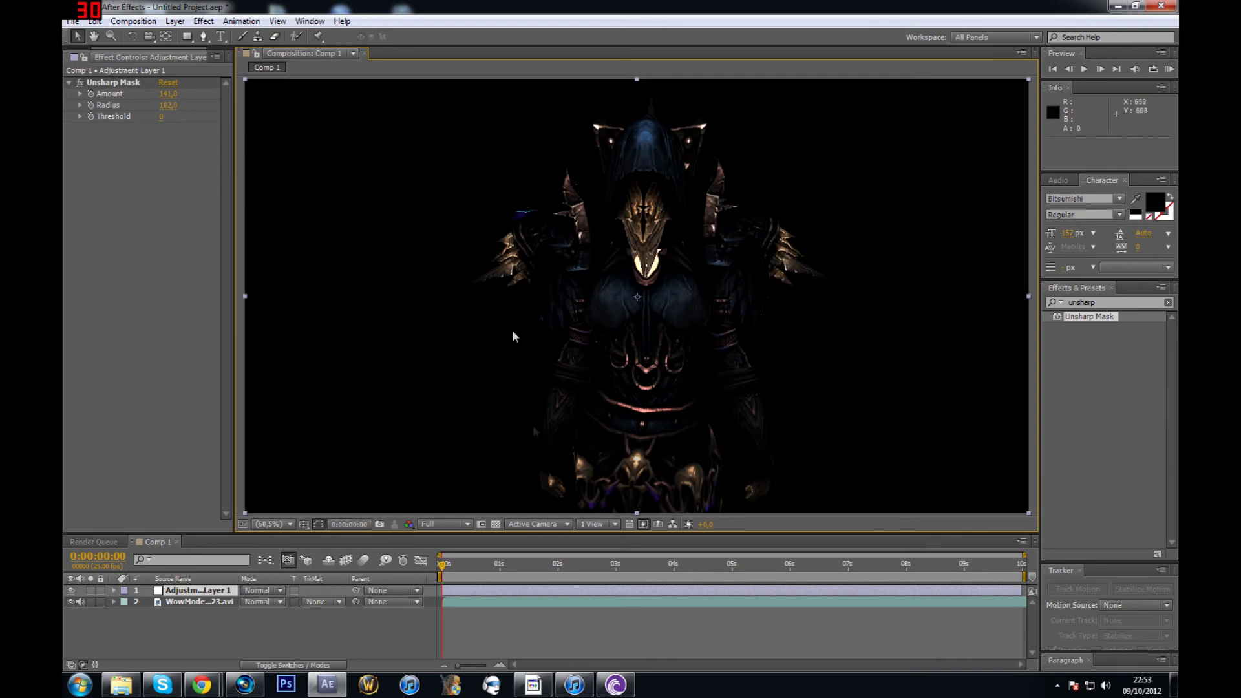
{"action": "left_click_drag", "start_coordinate": [444, 568], "coordinate": [374, 581]}
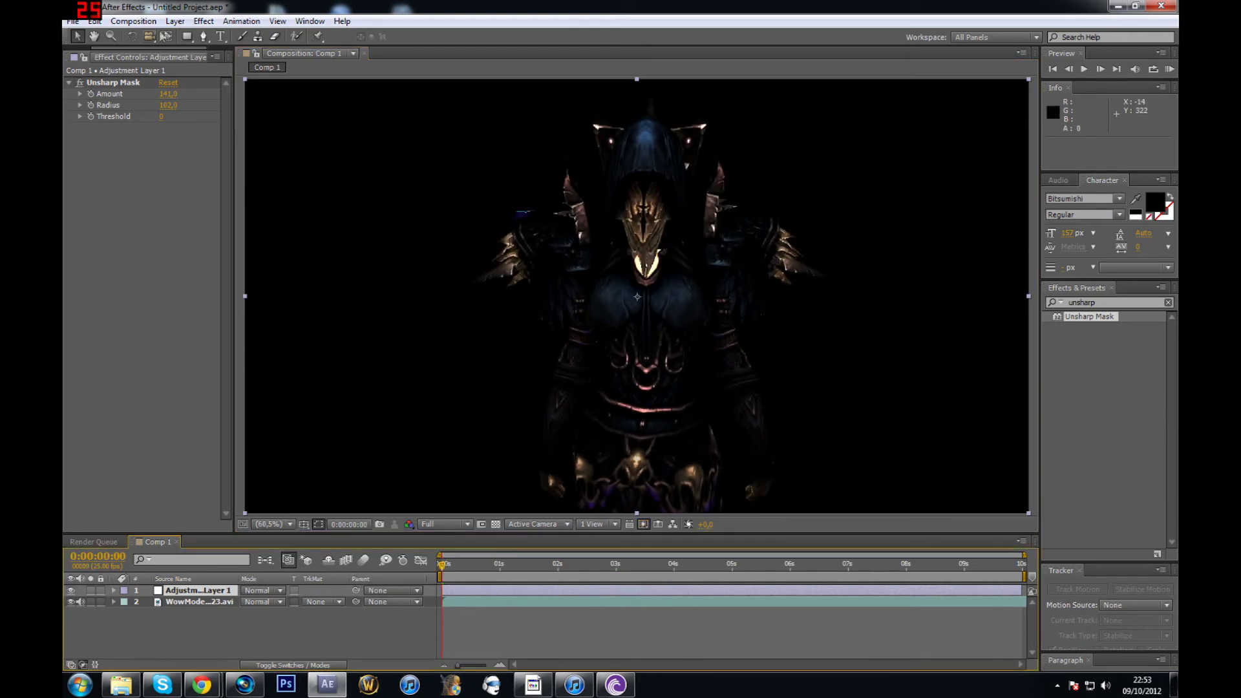
{"action": "left_click", "coordinate": [177, 22]}
Add Black Solid 1 and move it to the bottom of the layer stack as background
{"action": "mouse_move", "coordinate": [193, 36]}
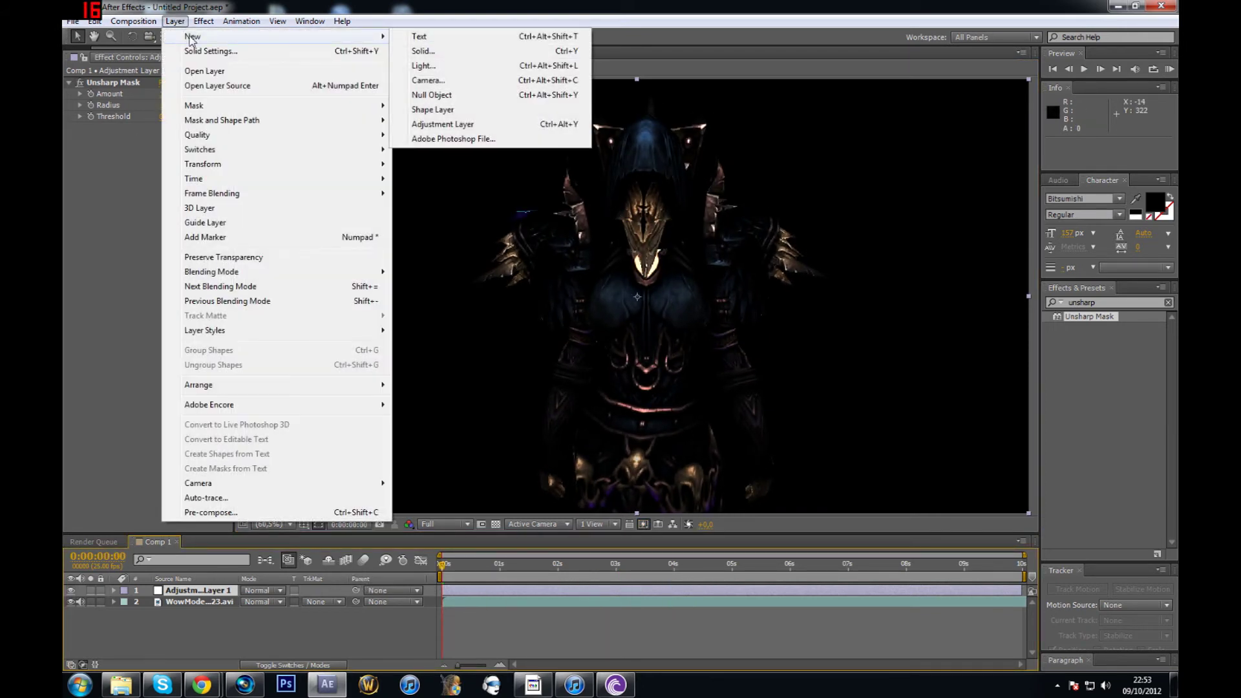
{"action": "left_click", "coordinate": [447, 54]}
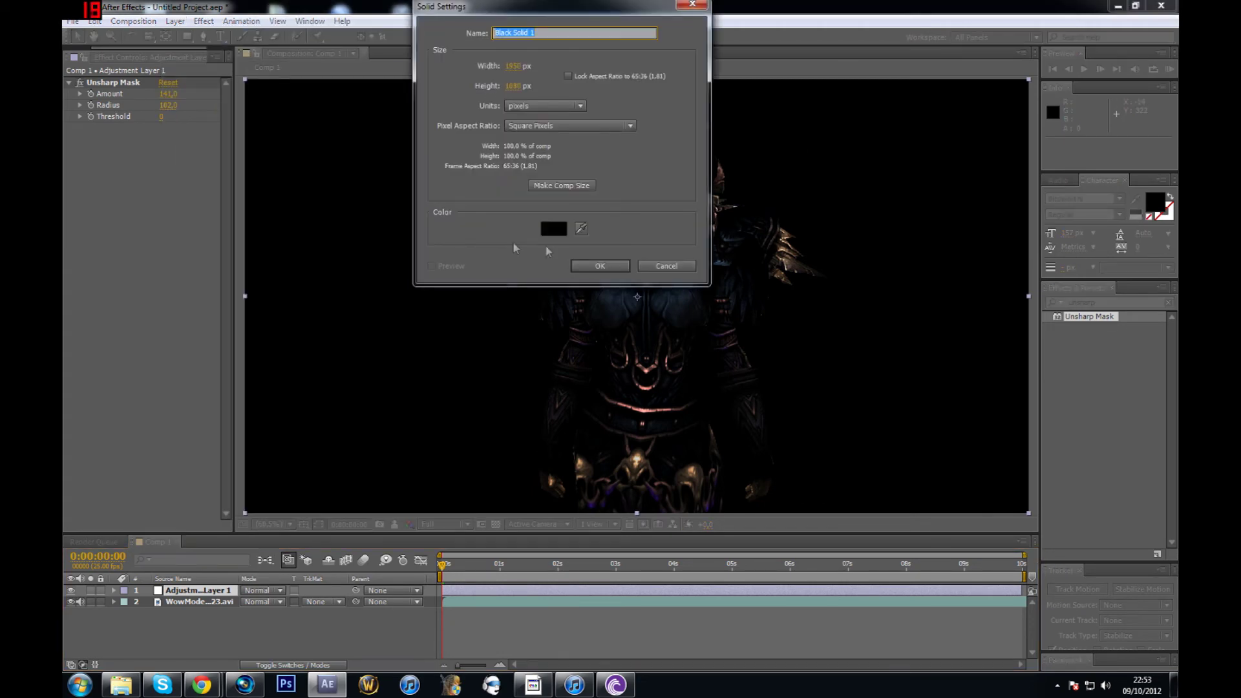
{"action": "left_click", "coordinate": [598, 266]}
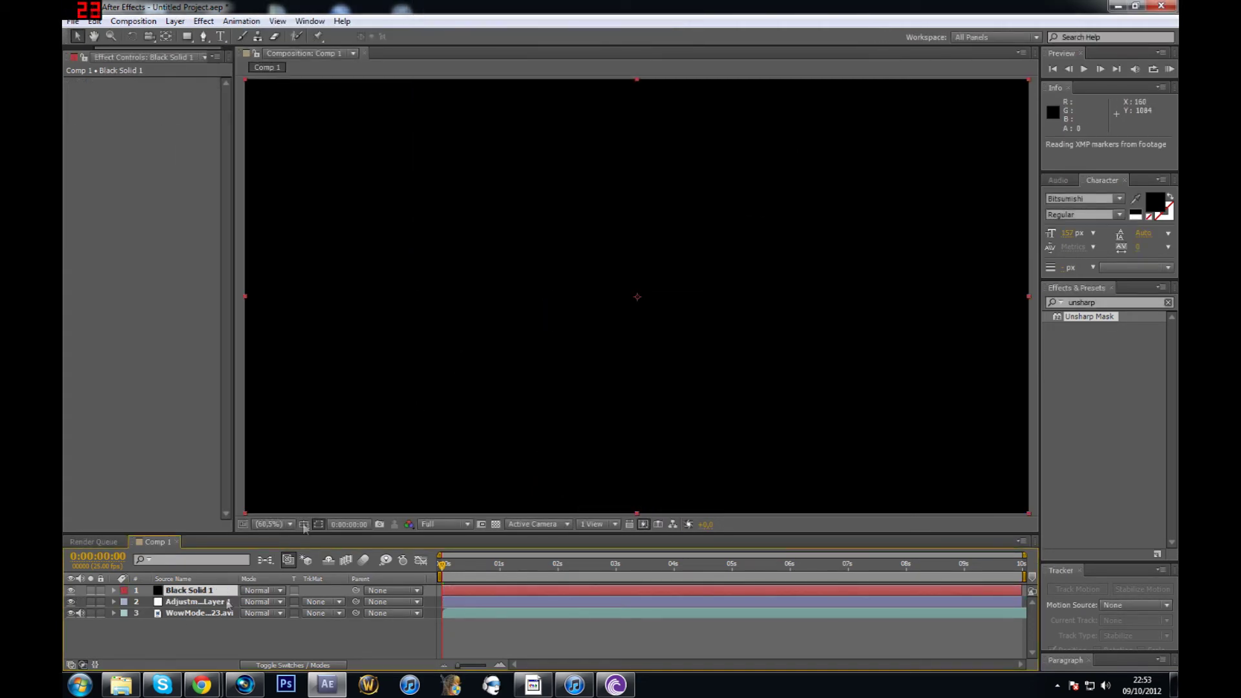
{"action": "left_click_drag", "start_coordinate": [188, 591], "coordinate": [192, 625]}
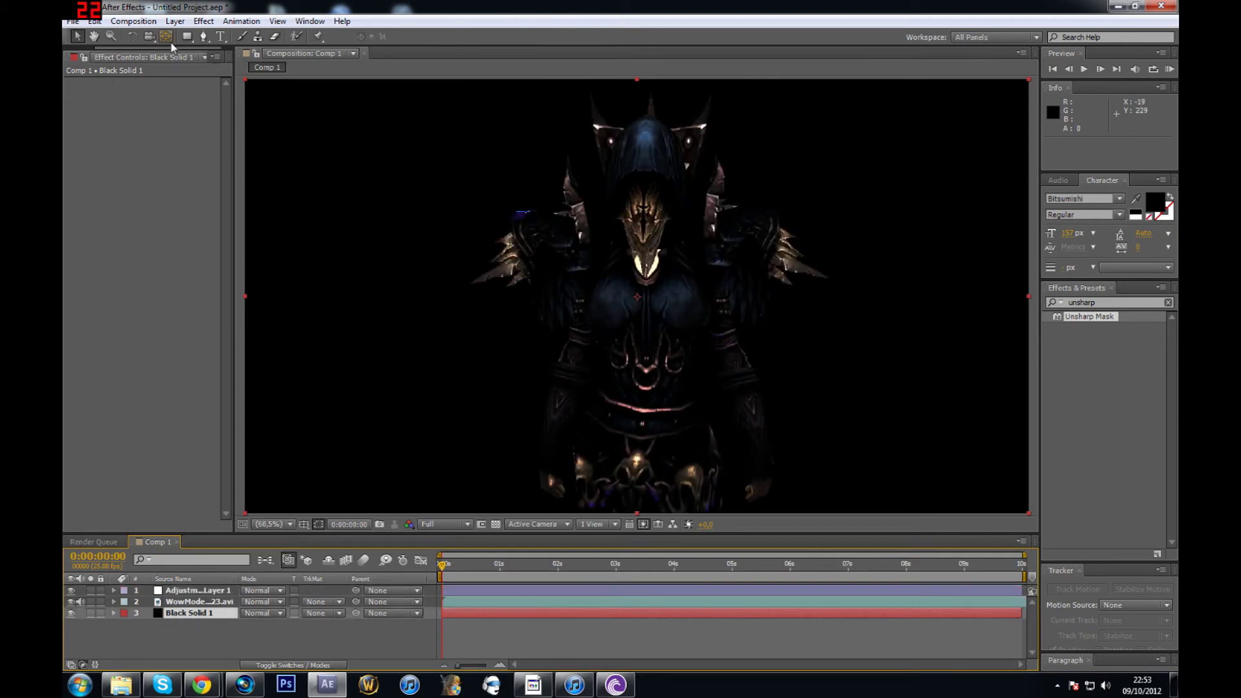
Add a second black solid, Black Solid 2, on top of the stack
{"action": "left_click", "coordinate": [175, 22]}
{"action": "mouse_move", "coordinate": [213, 36]}
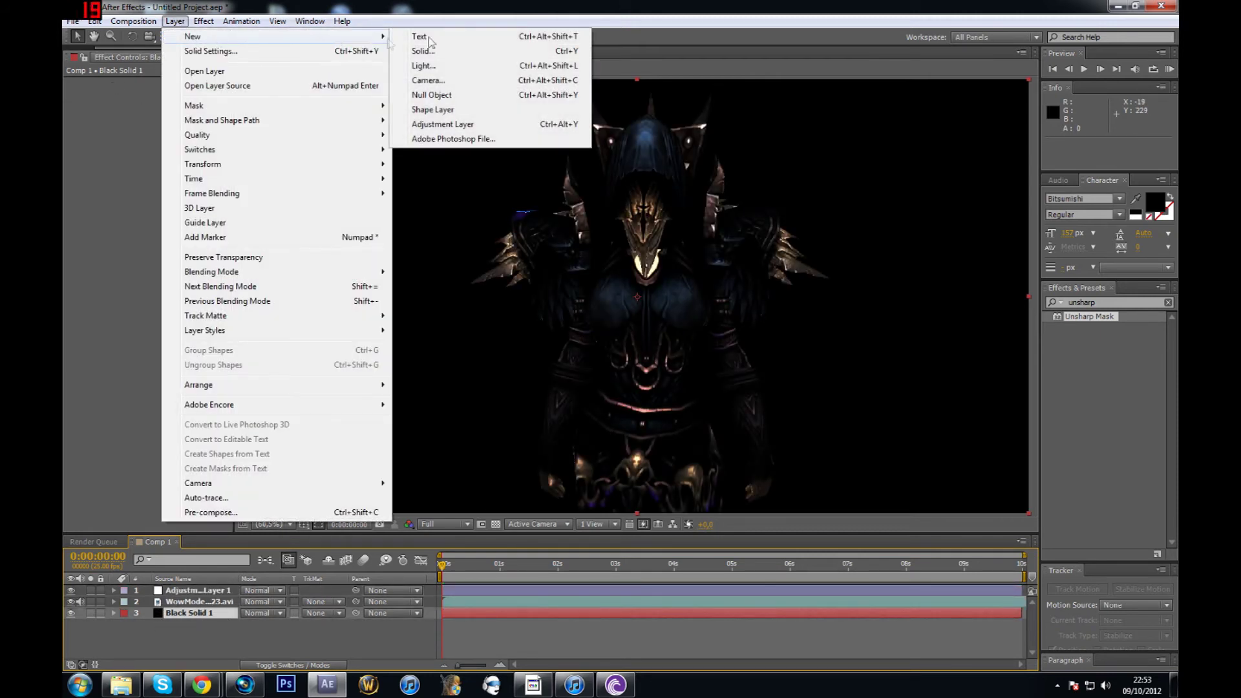
{"action": "left_click", "coordinate": [449, 51]}
{"action": "left_click", "coordinate": [608, 263]}
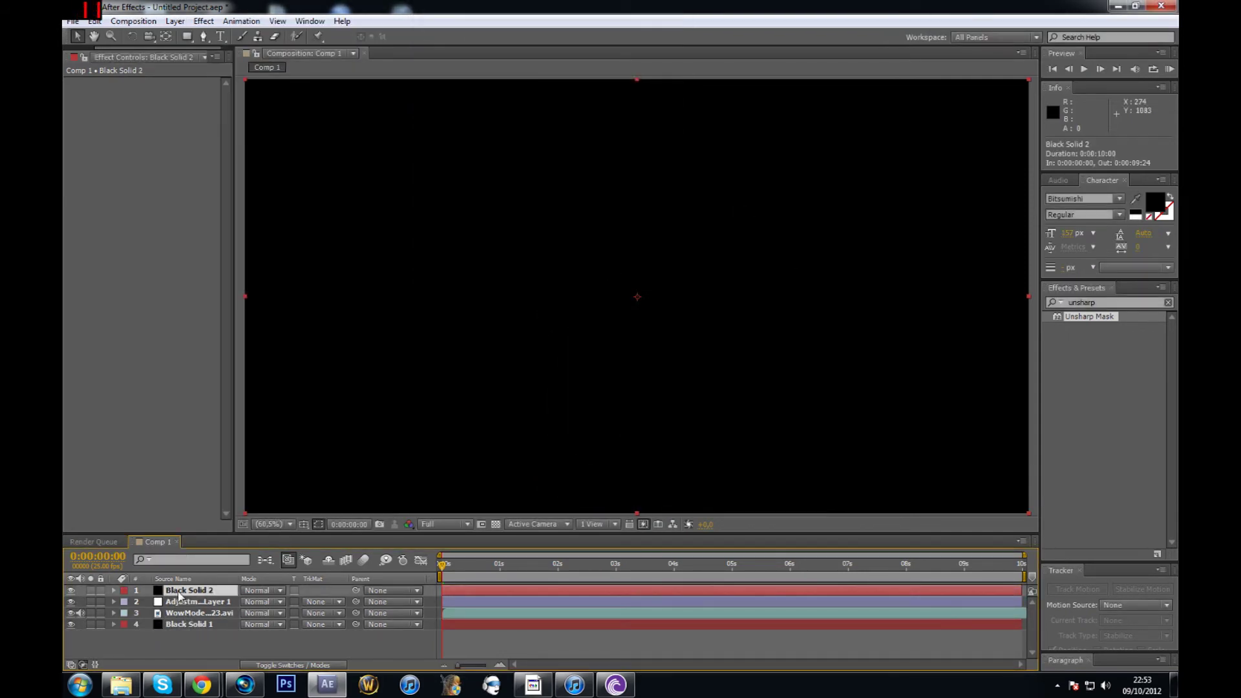
{"action": "left_click", "coordinate": [255, 590]}
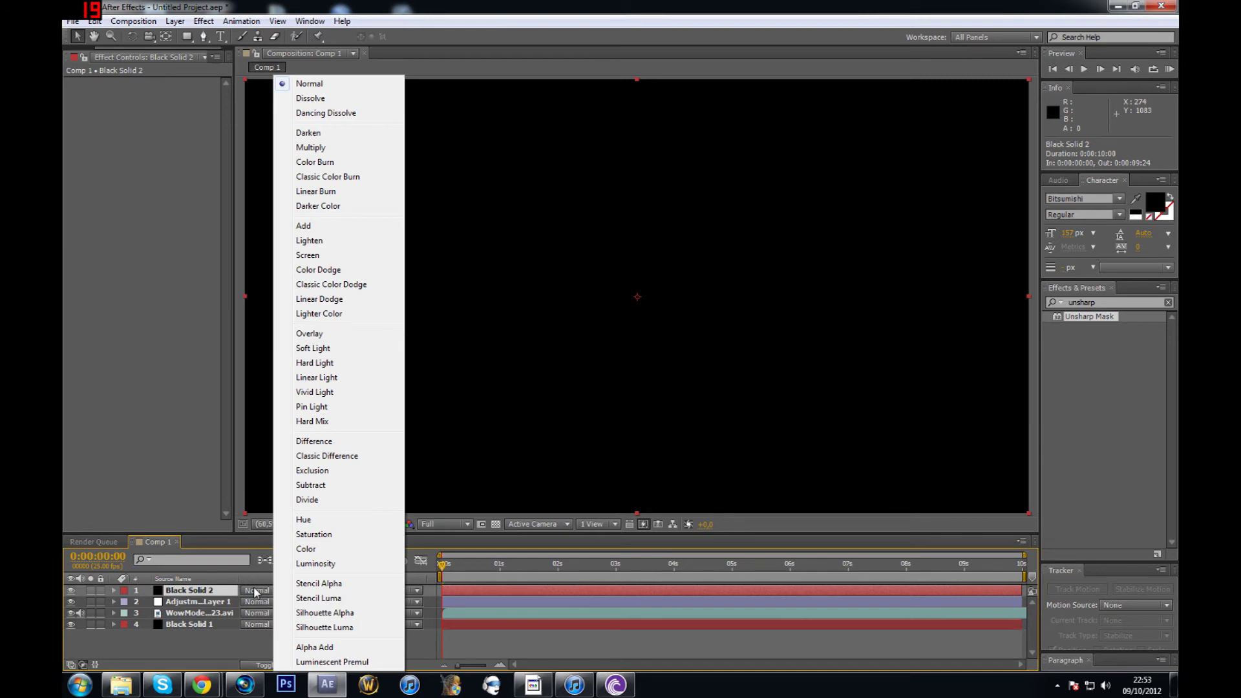
Switch Black Solid 2's blend mode to Overlay, checking the Switches/Modes columns with F4
{"action": "left_click", "coordinate": [356, 337]}
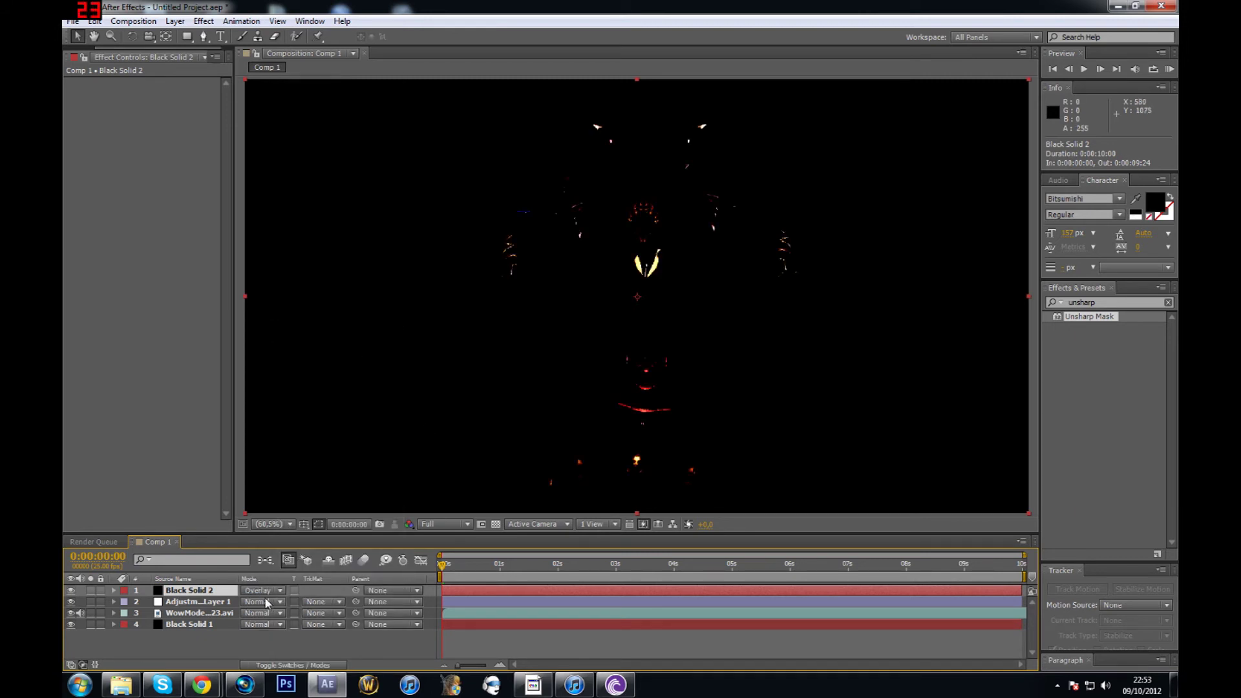
{"action": "key", "text": "F4"}
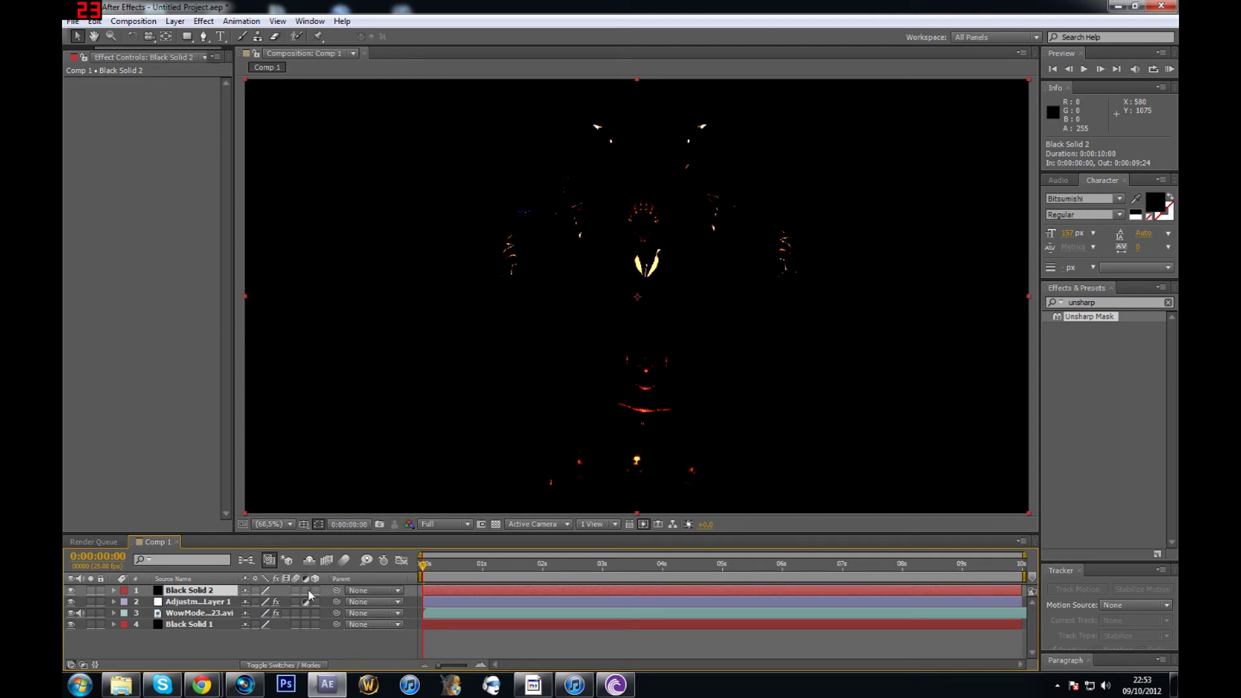
{"action": "key", "text": "F4"}
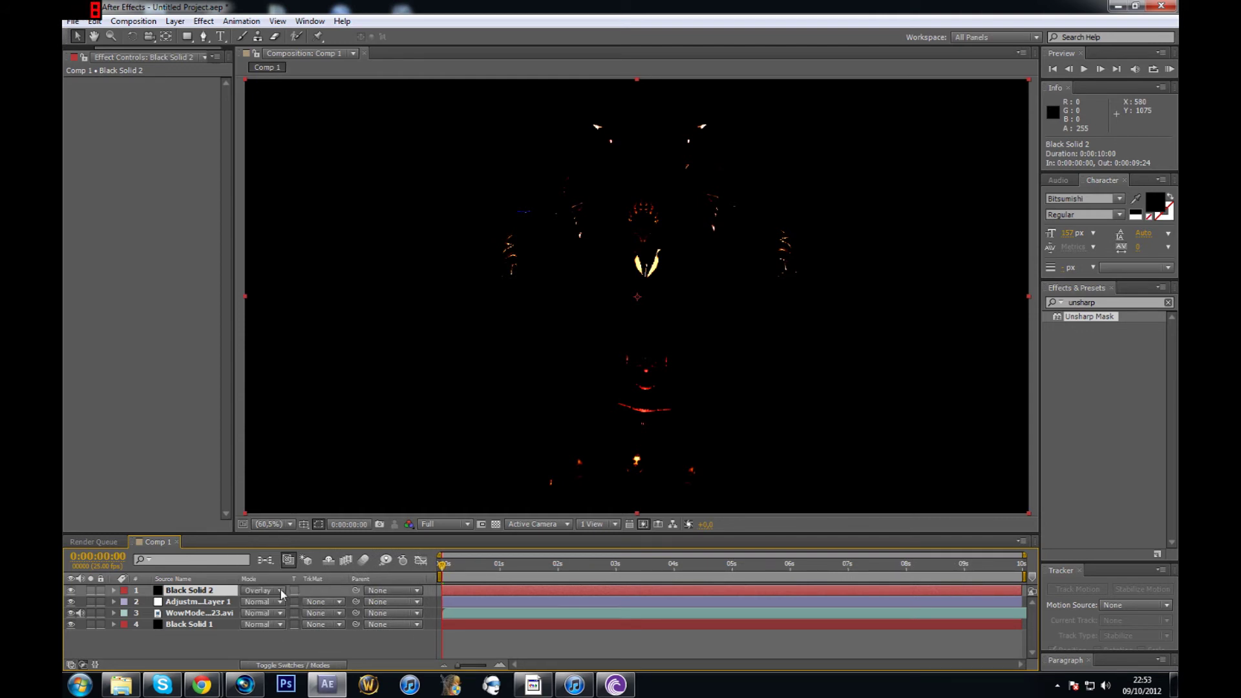
{"action": "left_click", "coordinate": [281, 589]}
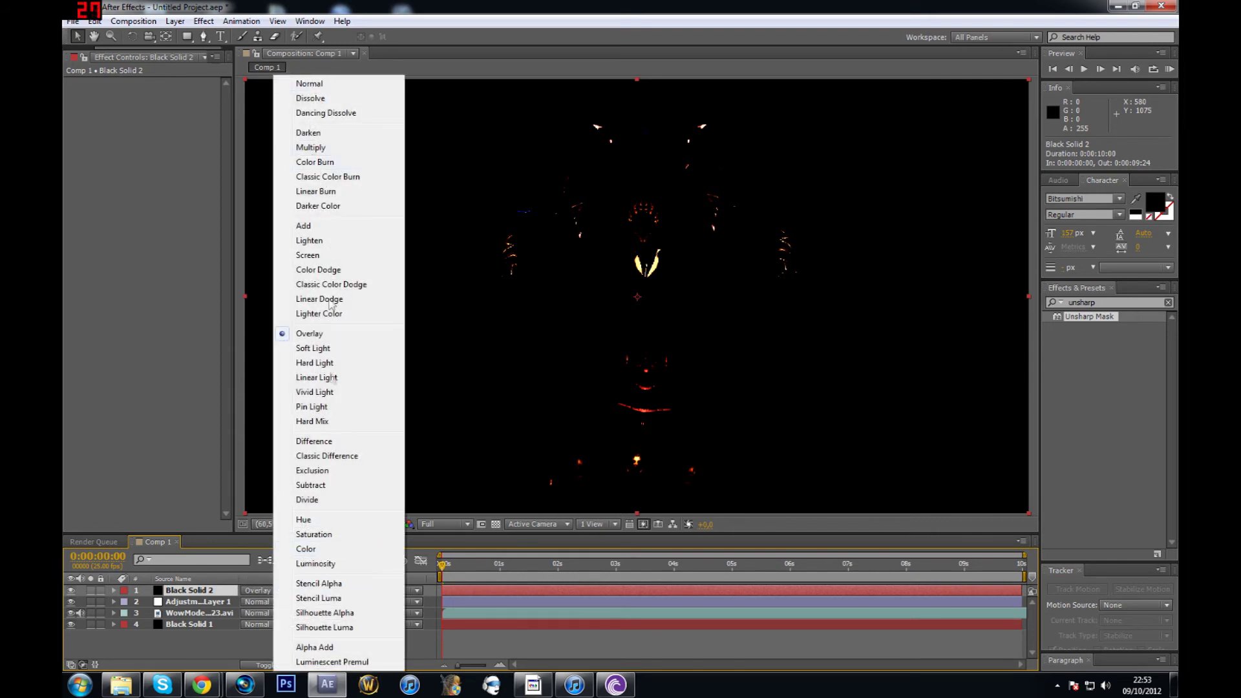
{"action": "left_click", "coordinate": [174, 596]}
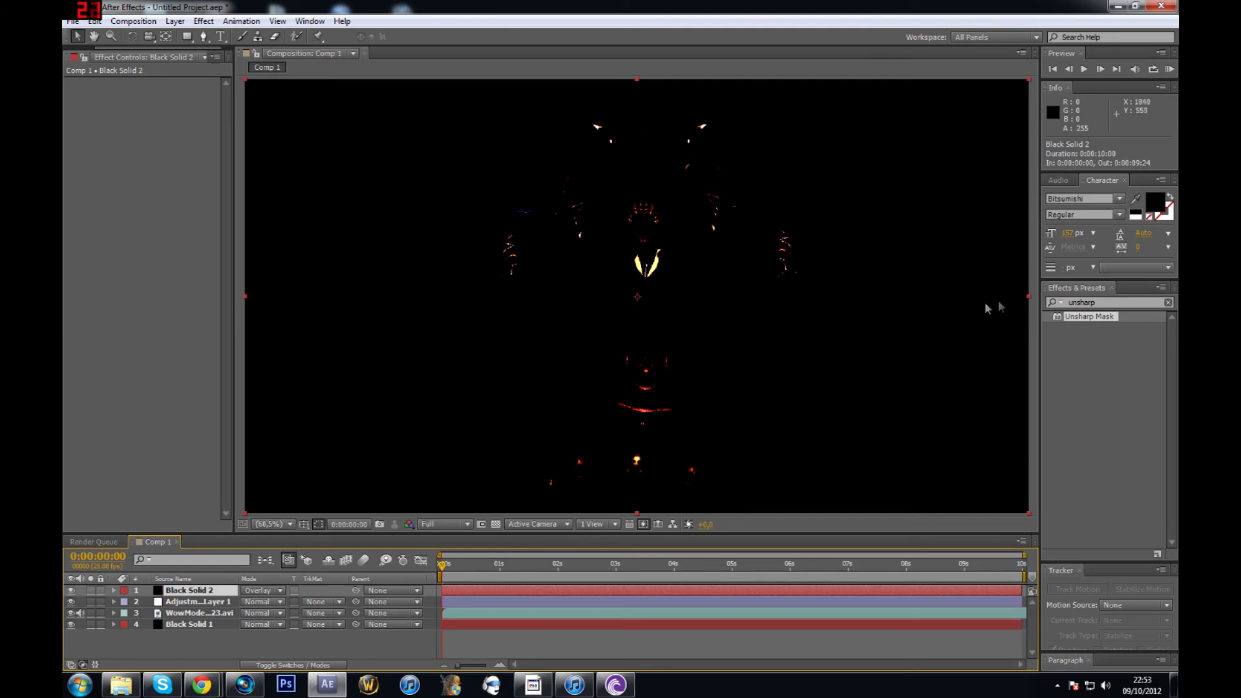
Search Effects & Presets for 'fill' and apply the Fill effect to Black Solid 2
{"action": "double_click", "coordinate": [1086, 303]}
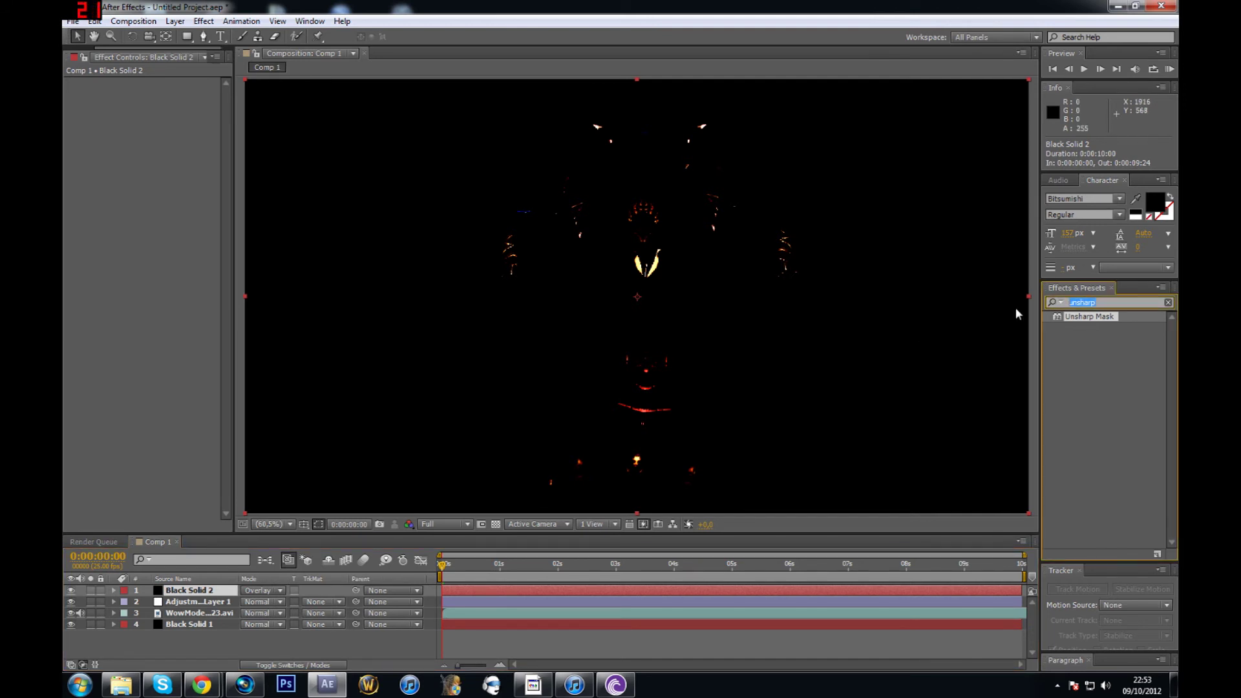
{"action": "type", "text": "fill"}
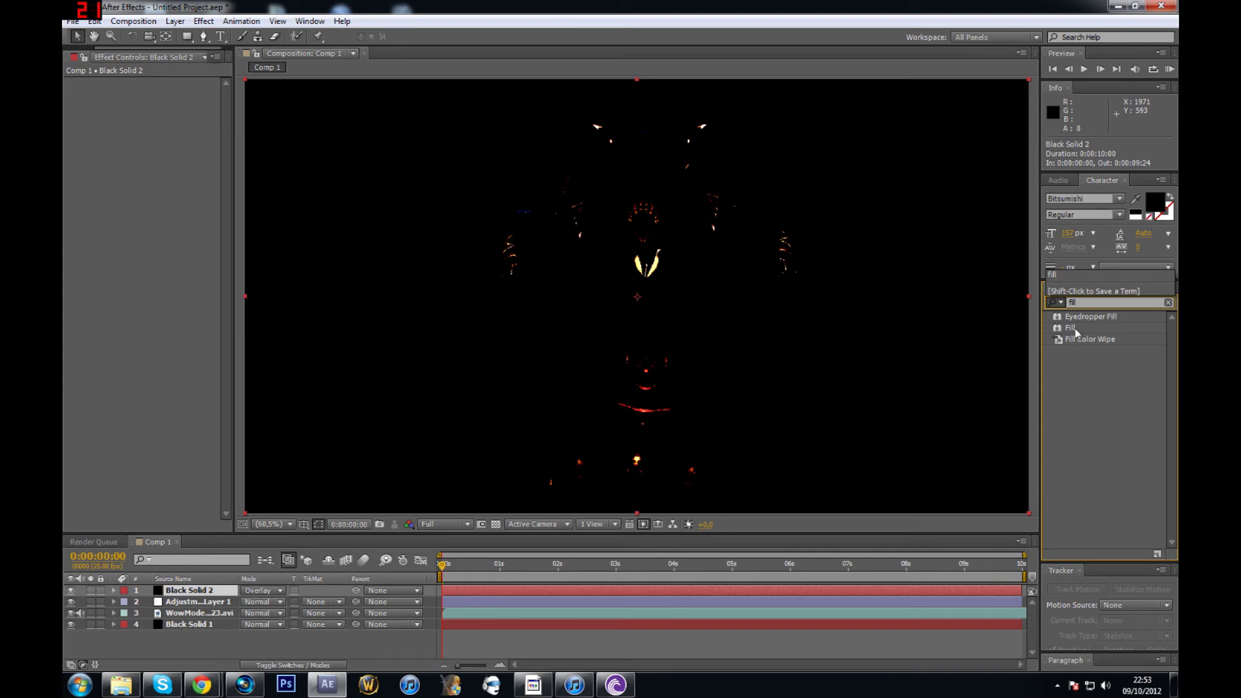
{"action": "left_click_drag", "start_coordinate": [1076, 328], "coordinate": [183, 595]}
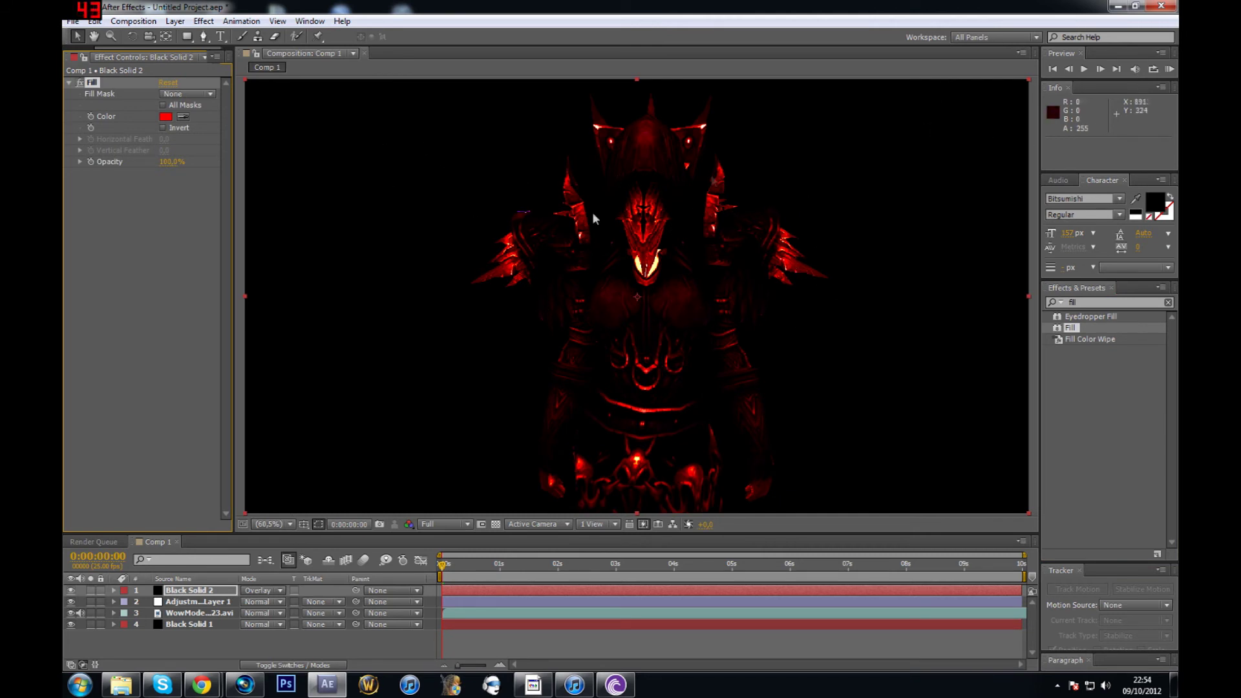
{"action": "left_click", "coordinate": [166, 117]}
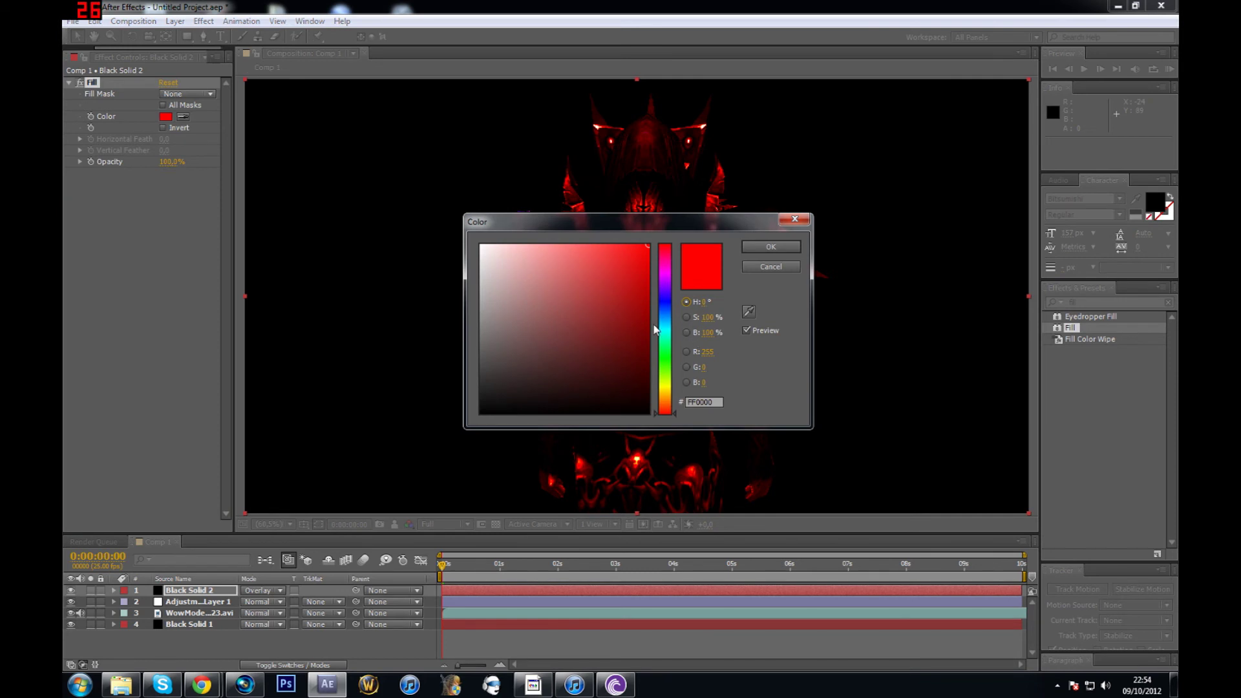
Change the Fill colour from red to orange and lower its opacity to about 27.6%
{"action": "left_click_drag", "start_coordinate": [664, 330], "coordinate": [672, 400]}
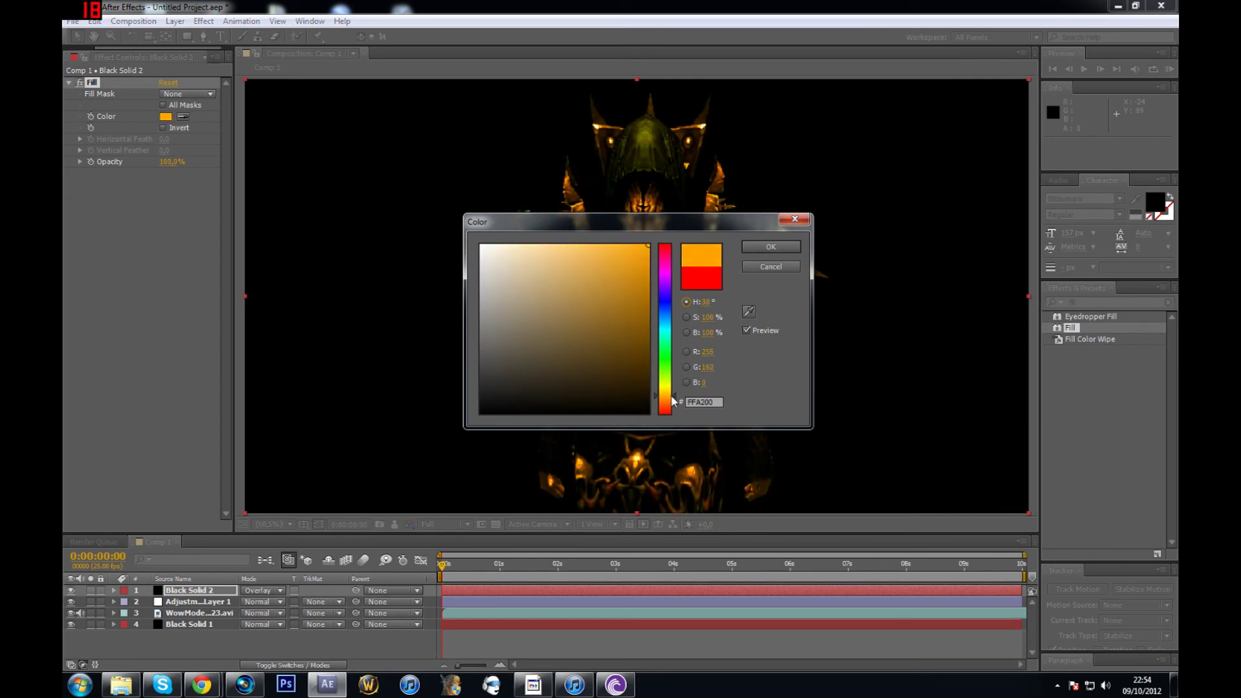
{"action": "left_click", "coordinate": [785, 251]}
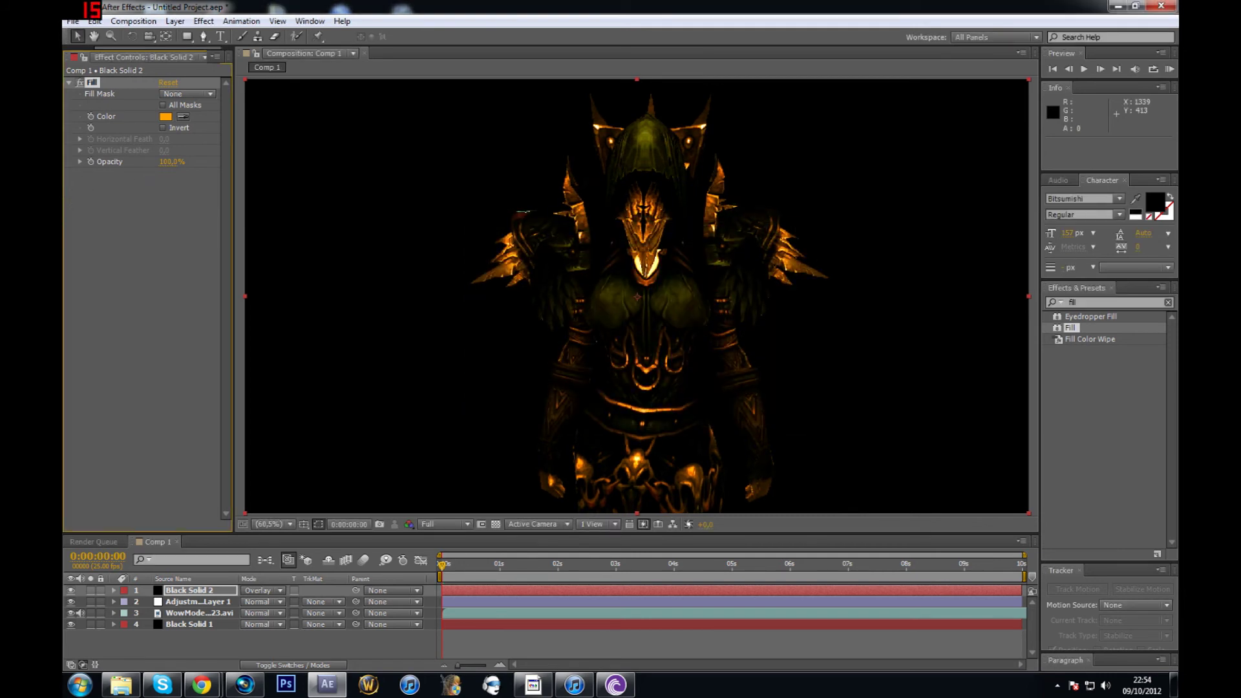
{"action": "left_click_drag", "start_coordinate": [171, 162], "coordinate": [164, 162]}
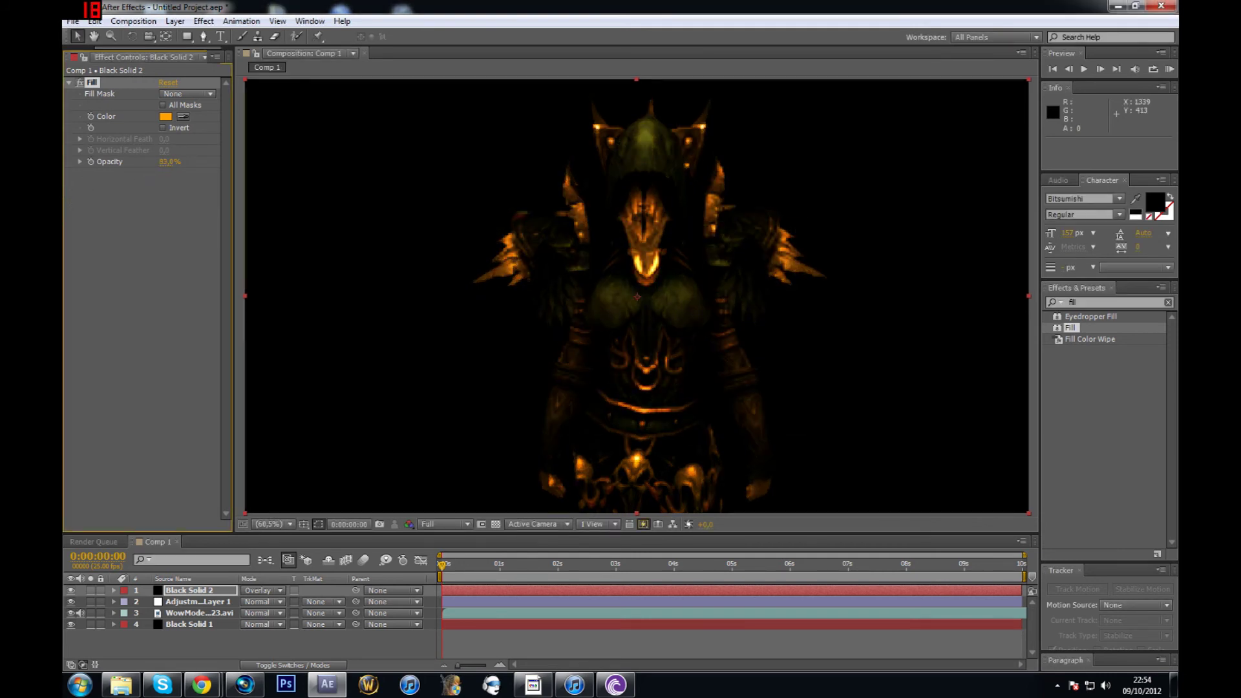
{"action": "left_click_drag", "start_coordinate": [169, 162], "coordinate": [154, 162]}
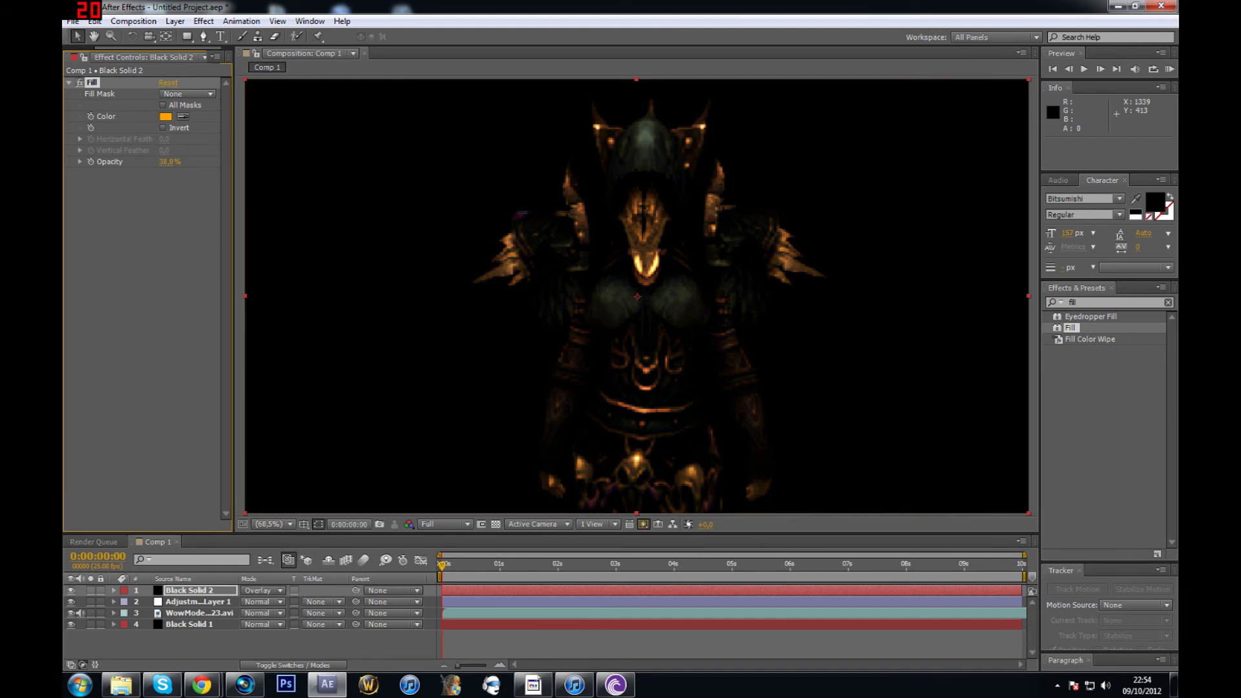
{"action": "left_click_drag", "start_coordinate": [170, 162], "coordinate": [145, 178]}
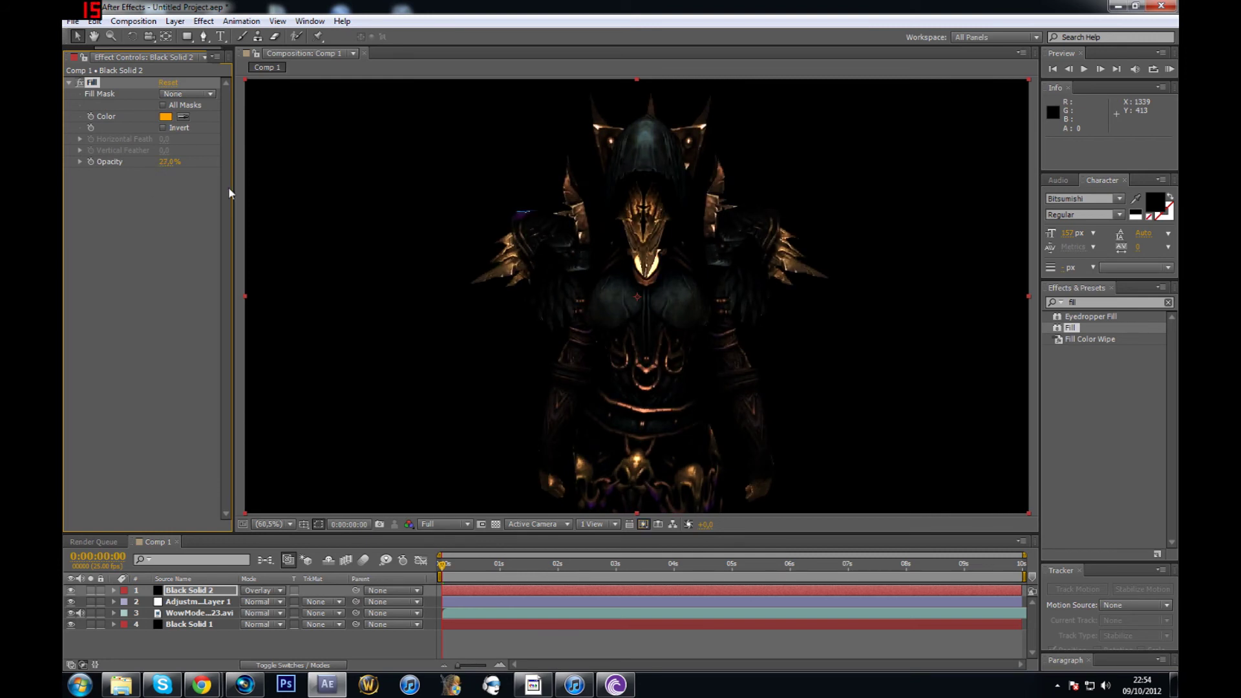
{"action": "left_click", "coordinate": [71, 590]}
{"action": "left_click", "coordinate": [71, 591]}
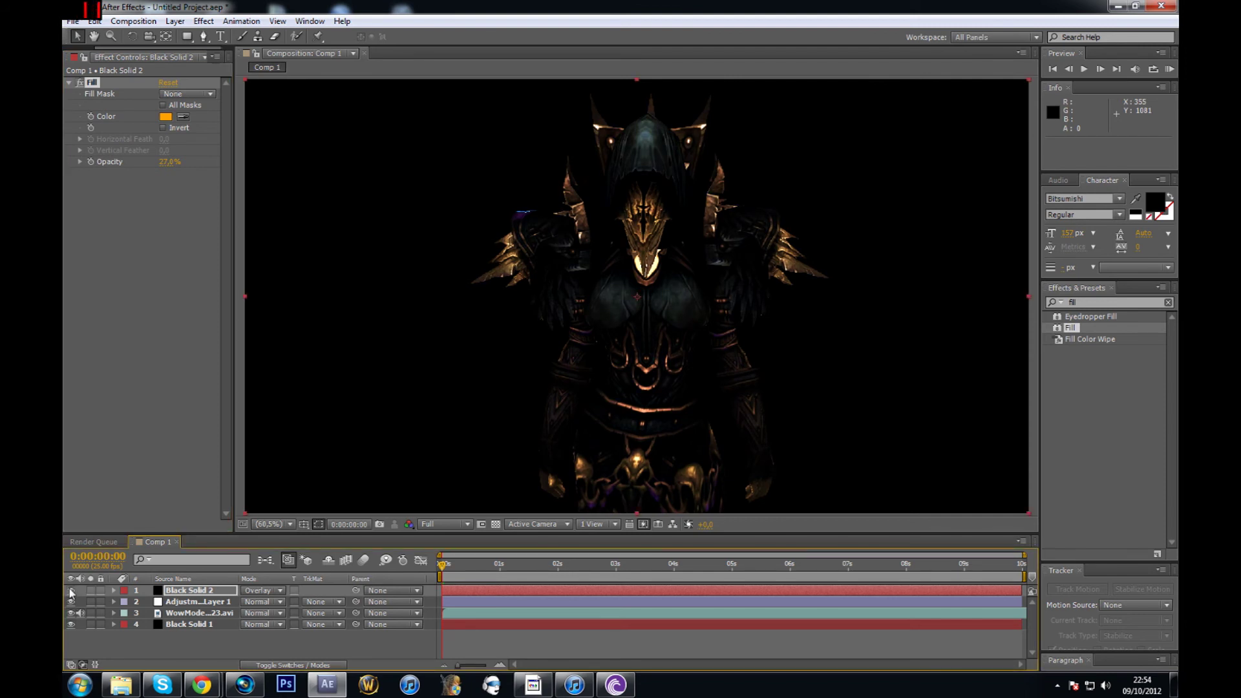